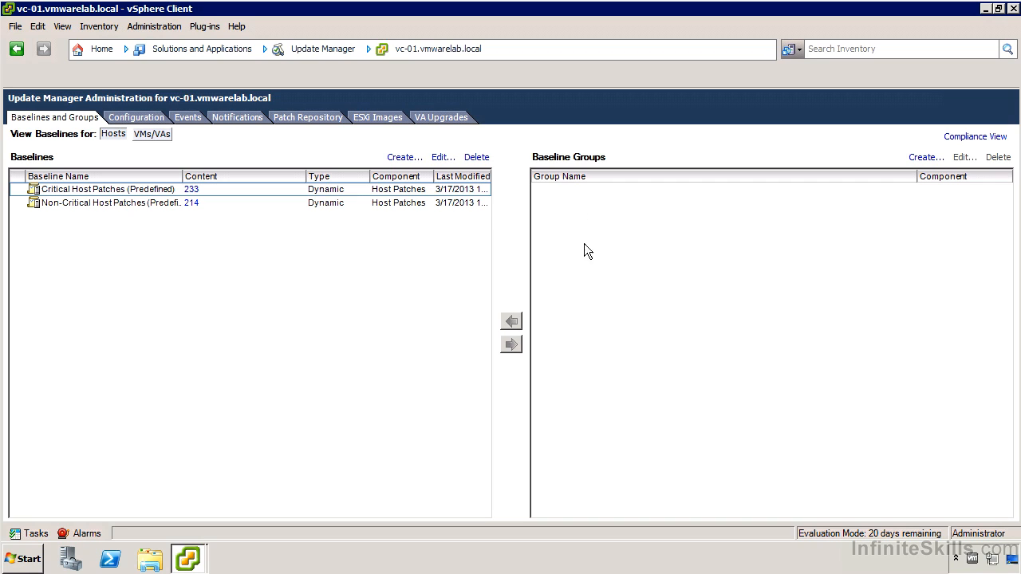
- Check the installed and available plug-ins in the Plug-in Manager, then open Update Manager from the home page
click(107, 46)
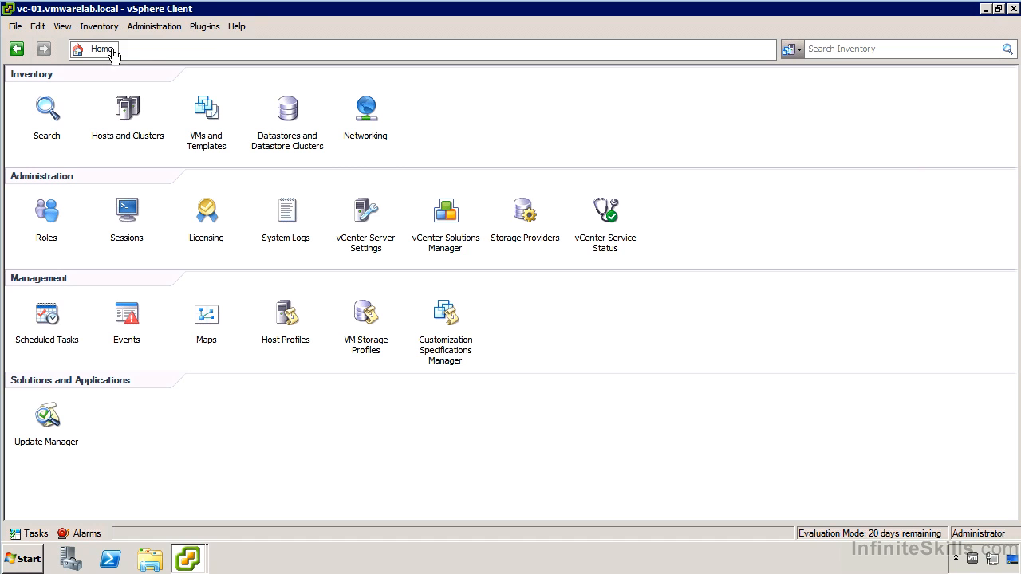
click(209, 28)
click(222, 47)
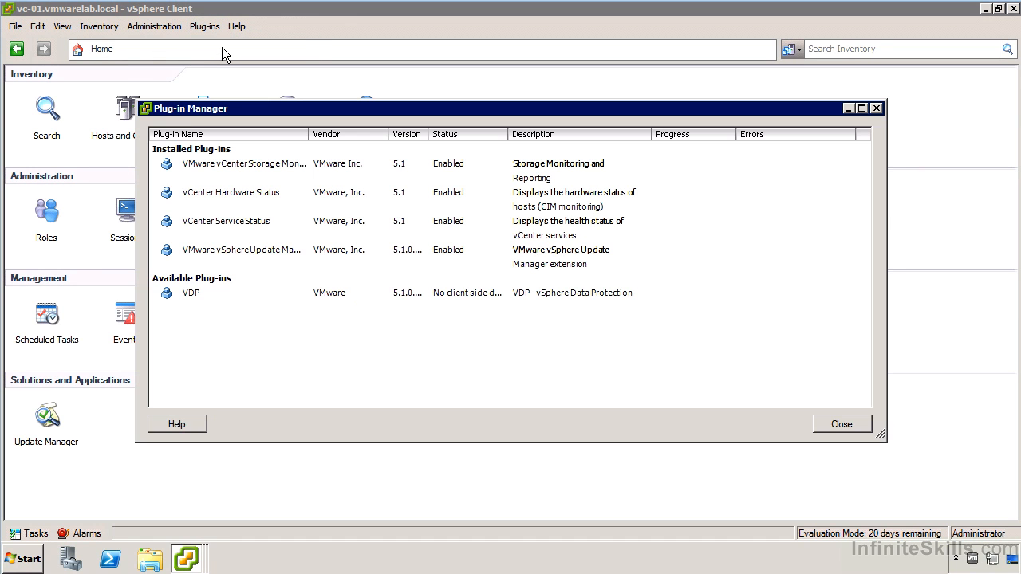
click(839, 422)
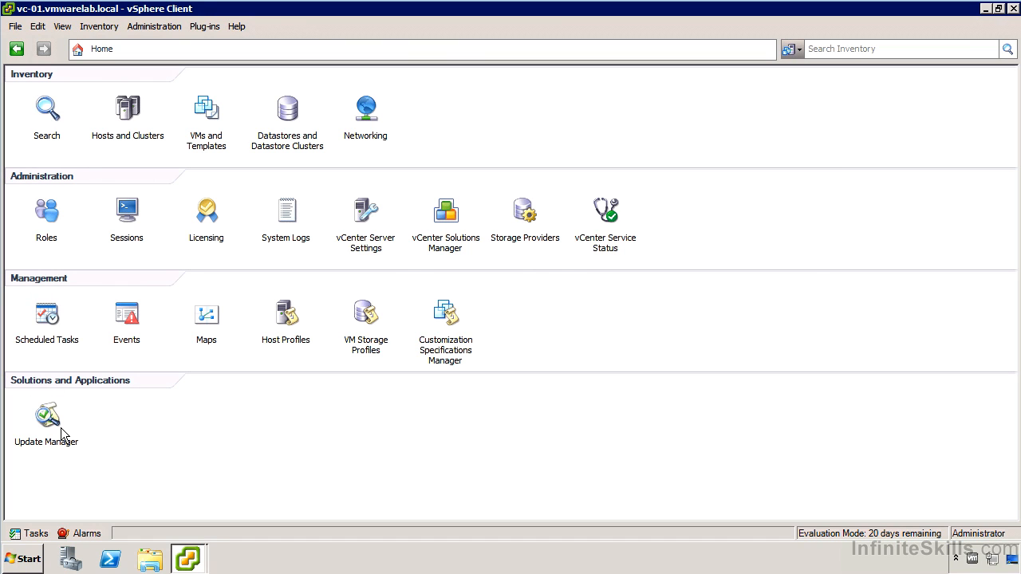
click(37, 416)
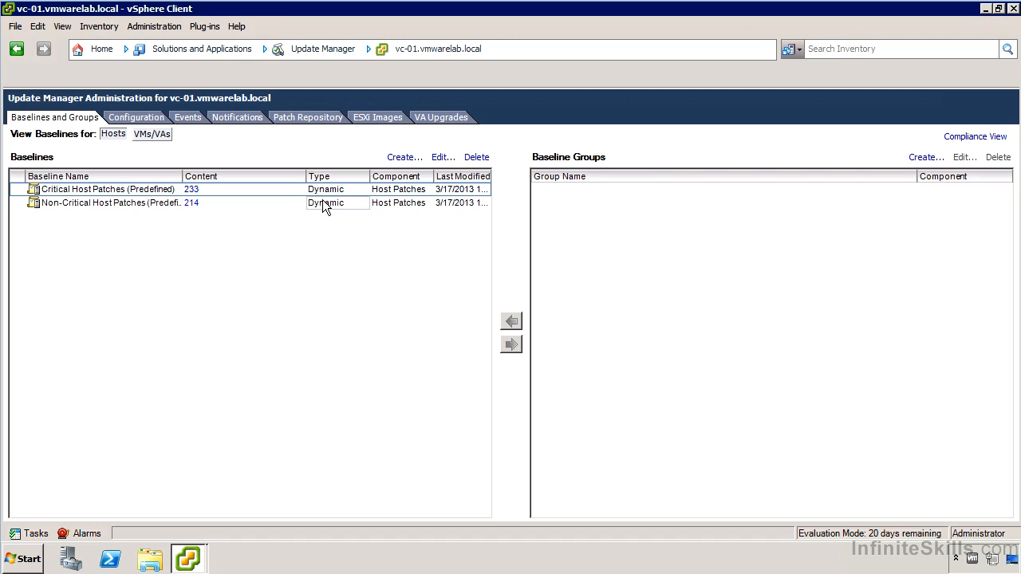
- Review the Critical Host Patches baseline's type, patch options, criteria and exclusion list, and close it without changes
click(149, 189)
right_click(148, 189)
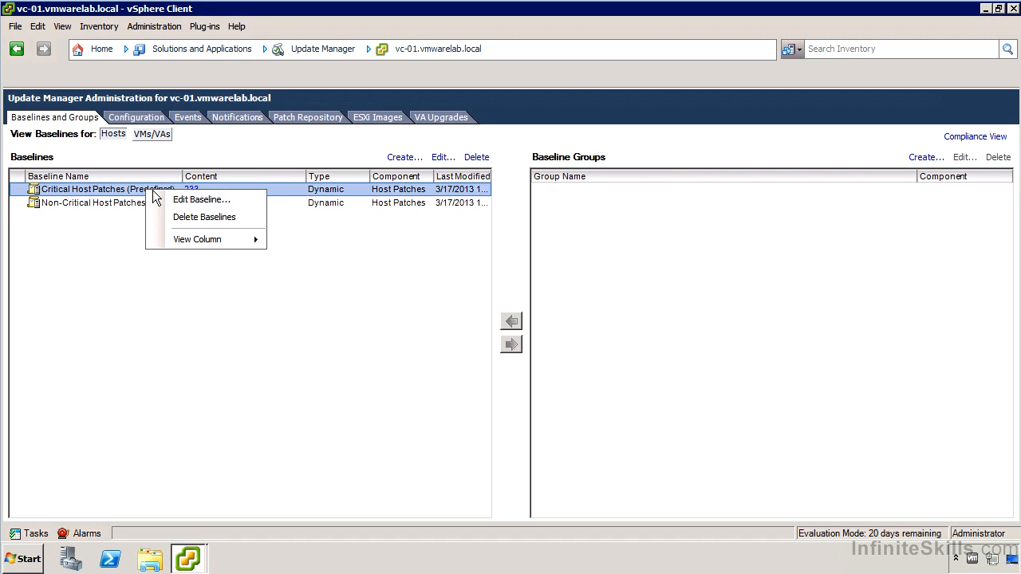
click(193, 202)
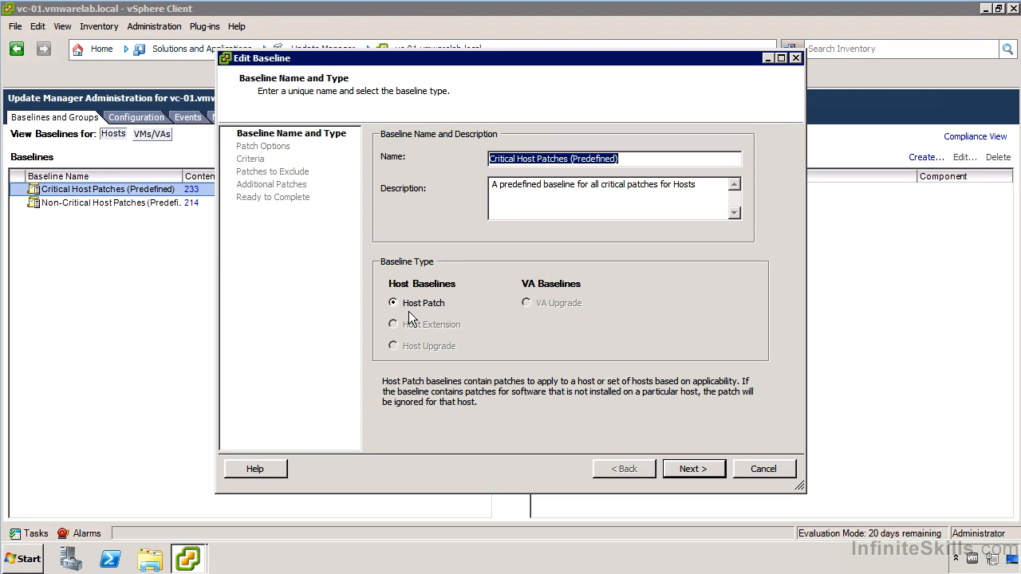
click(706, 471)
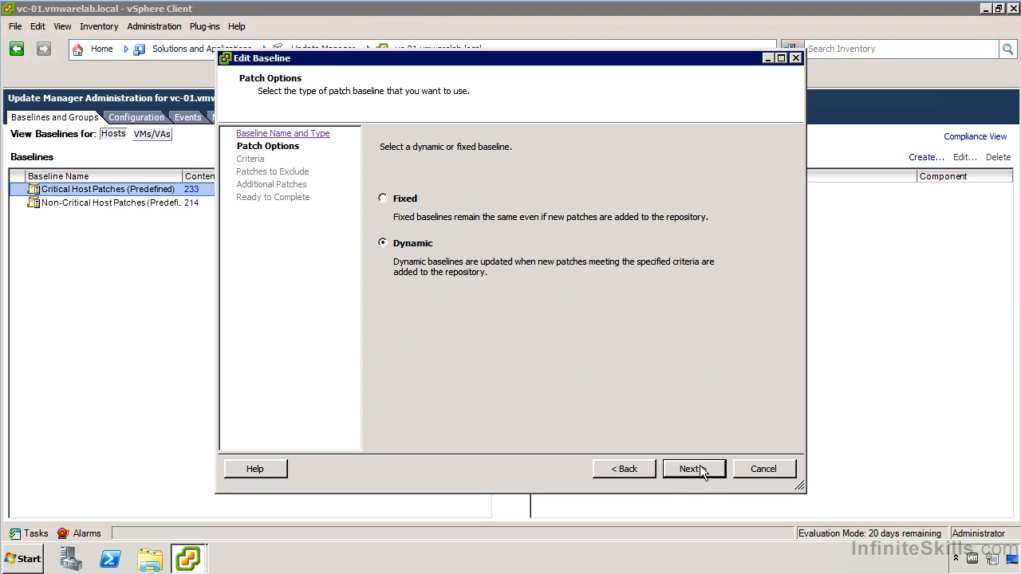
click(704, 471)
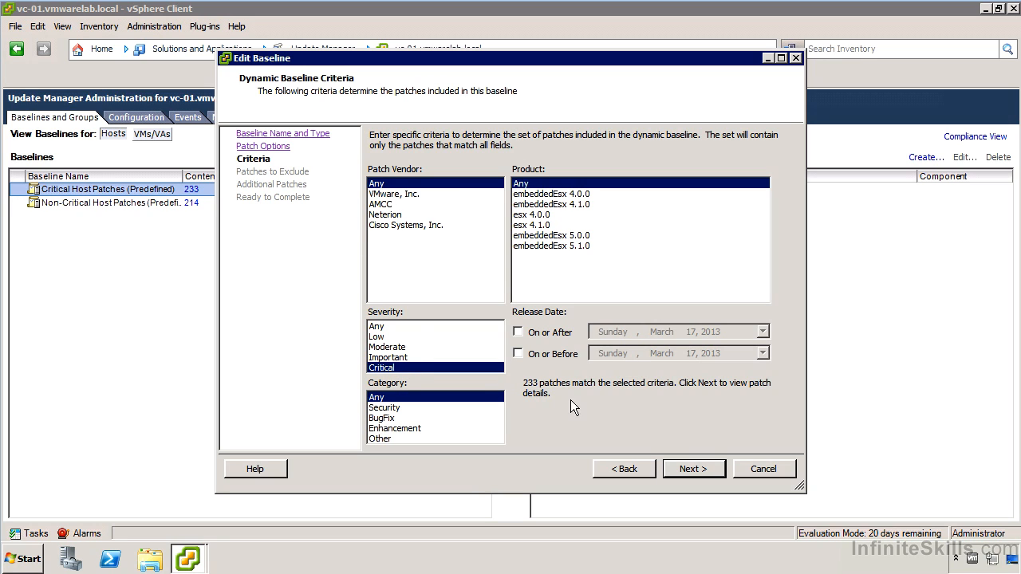
click(698, 469)
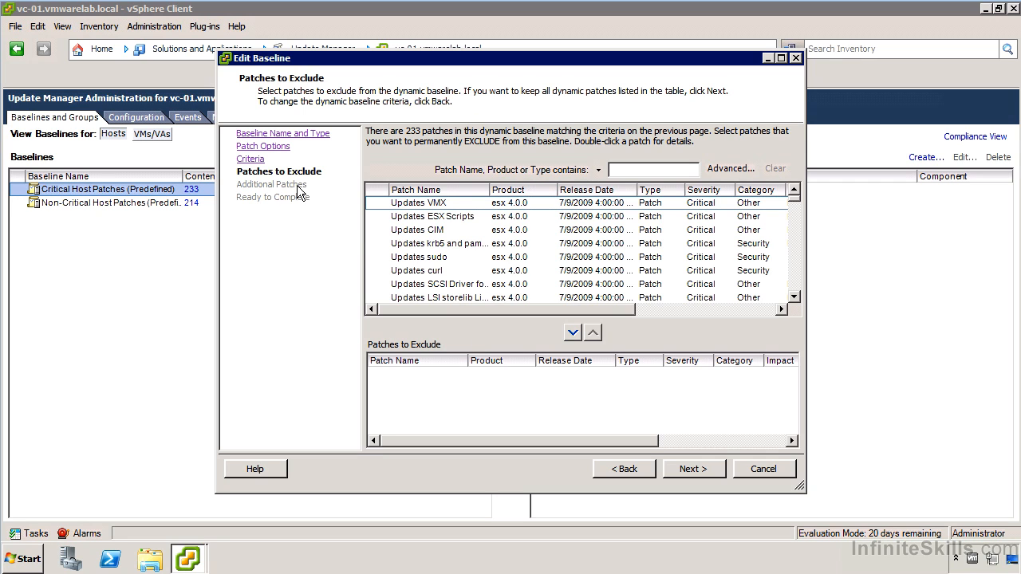
click(771, 468)
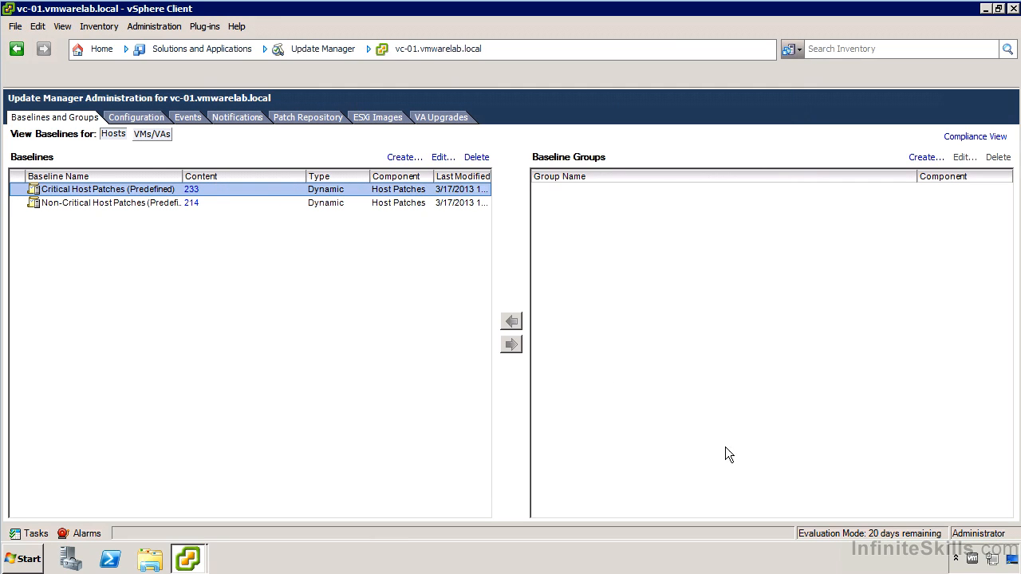
- Review the Non-Critical Host Patches baseline's patch options and severity criteria, and close it without changes
click(161, 204)
right_click(151, 200)
click(184, 210)
click(691, 469)
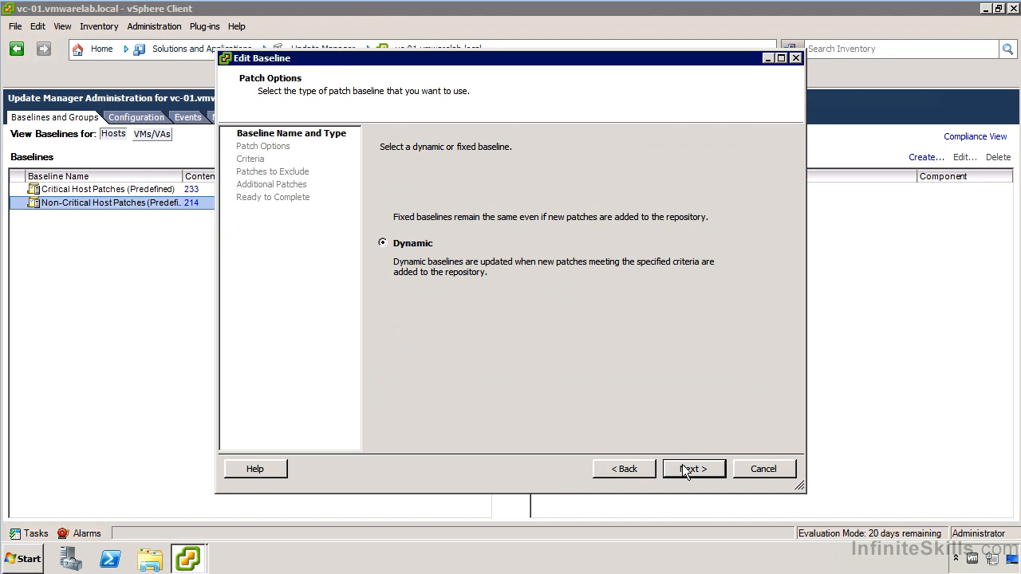
click(689, 470)
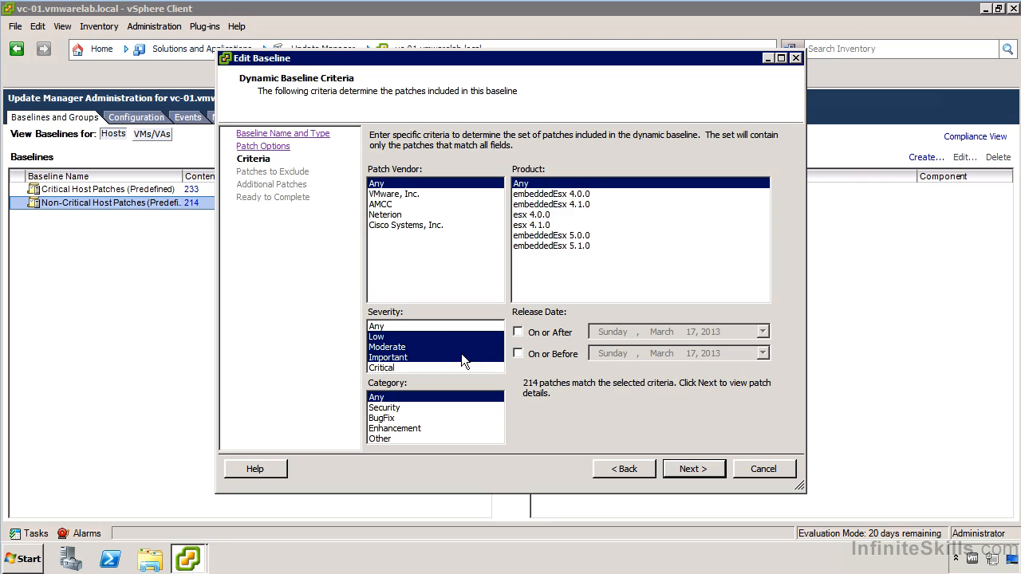
click(769, 470)
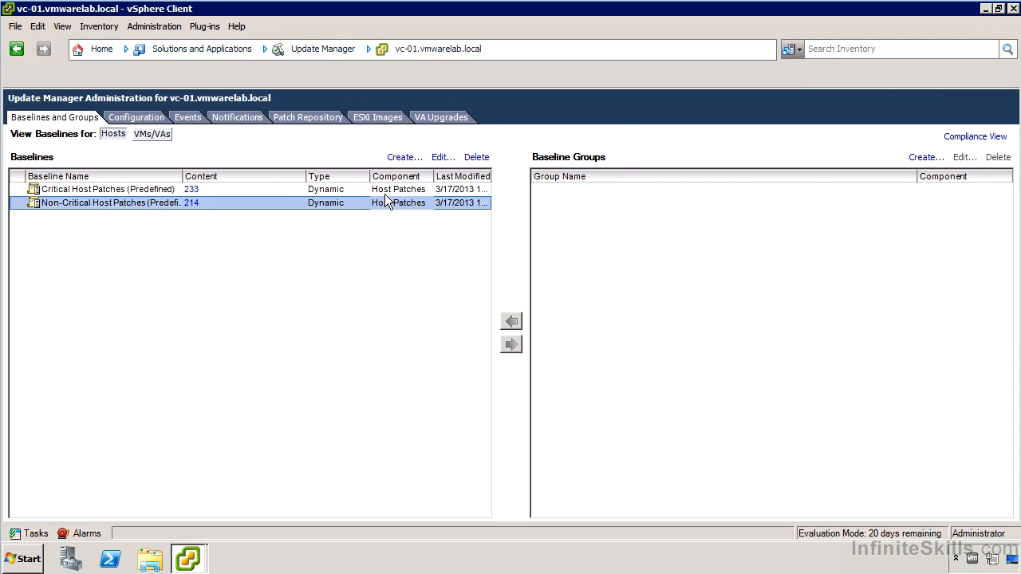
- Start a new Host Patch baseline named "Tested and Approved Updates" and make it a Fixed baseline
click(402, 158)
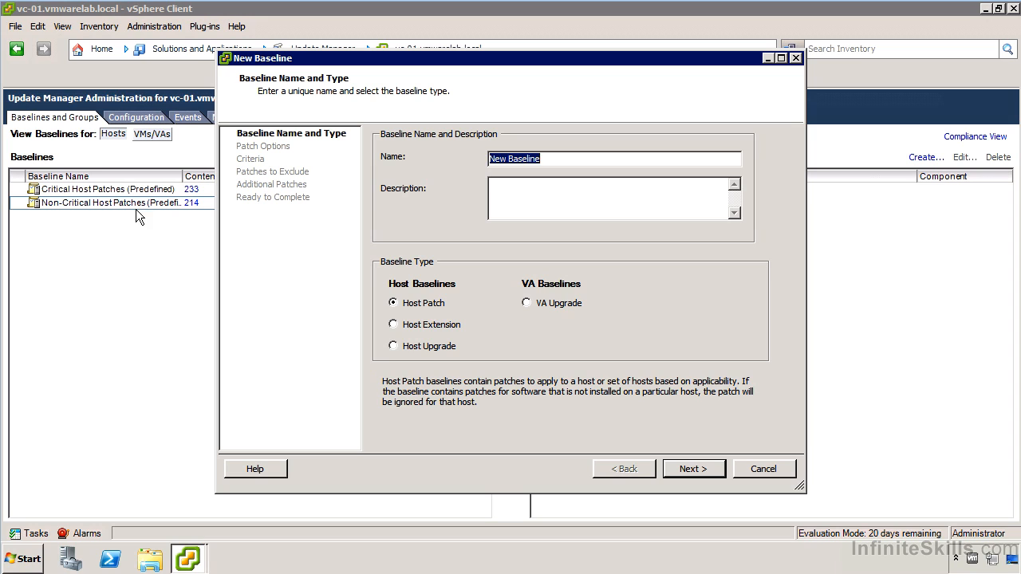
text(Tested and Approved Updates)
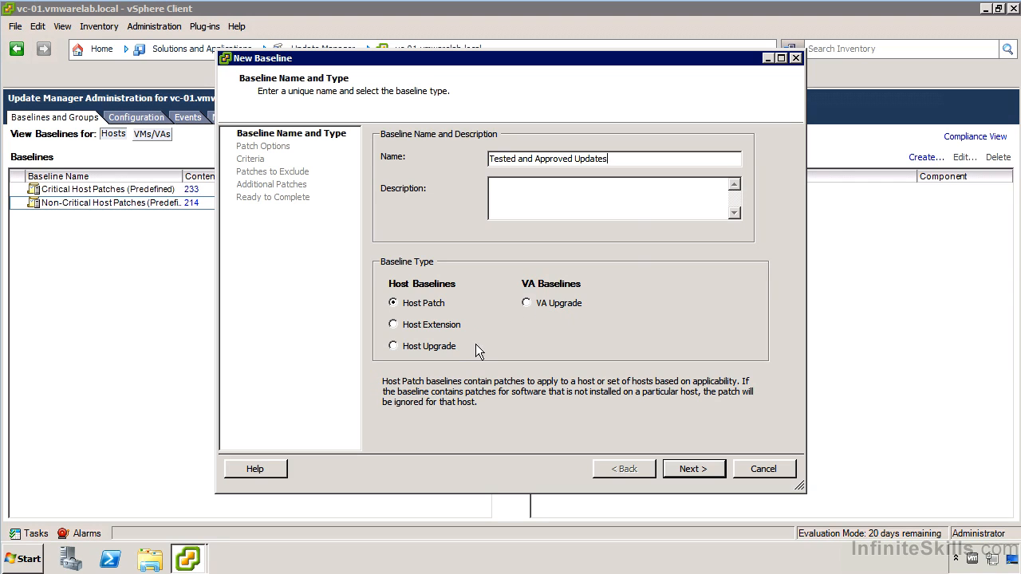
click(691, 468)
click(383, 198)
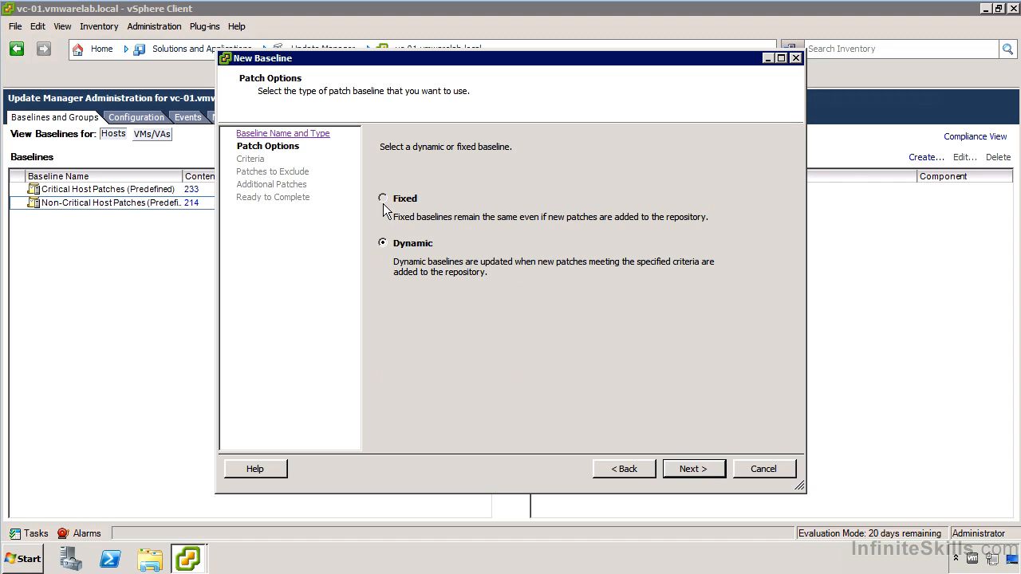
click(693, 469)
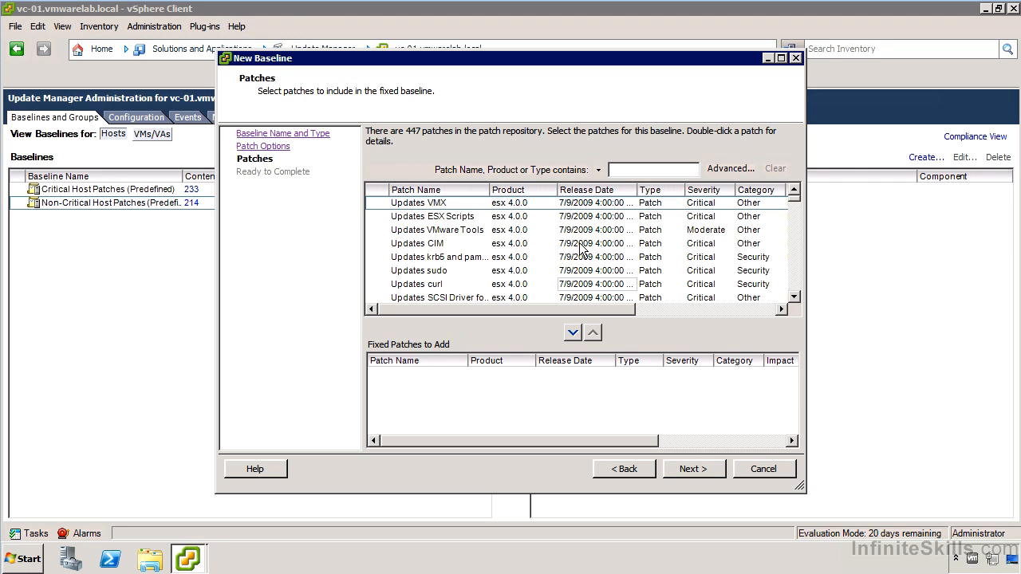
- Sort the available patches by product, widen the Product column, and locate the embeddedEsx 5.1.0 patches
click(532, 191)
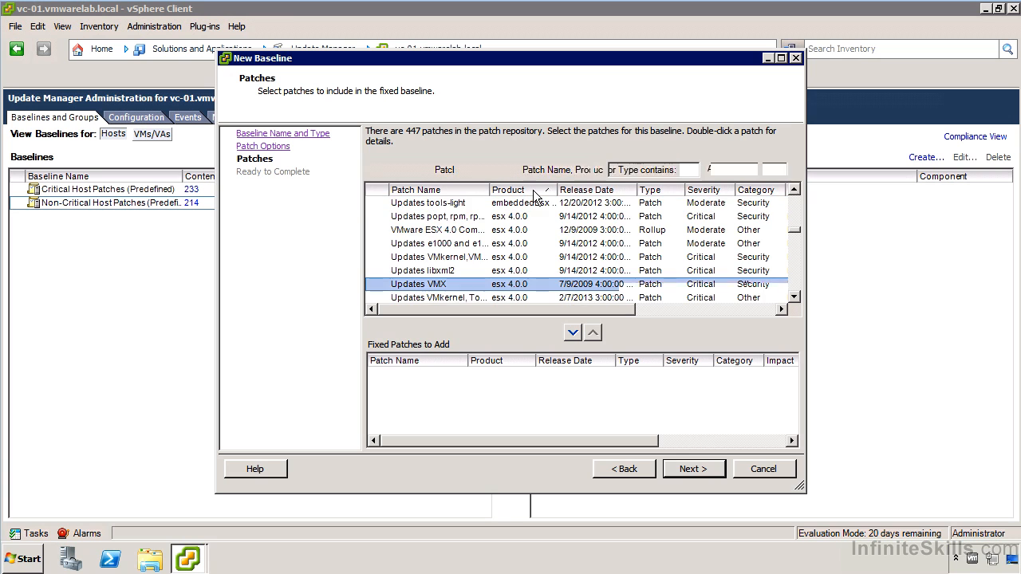
click(531, 192)
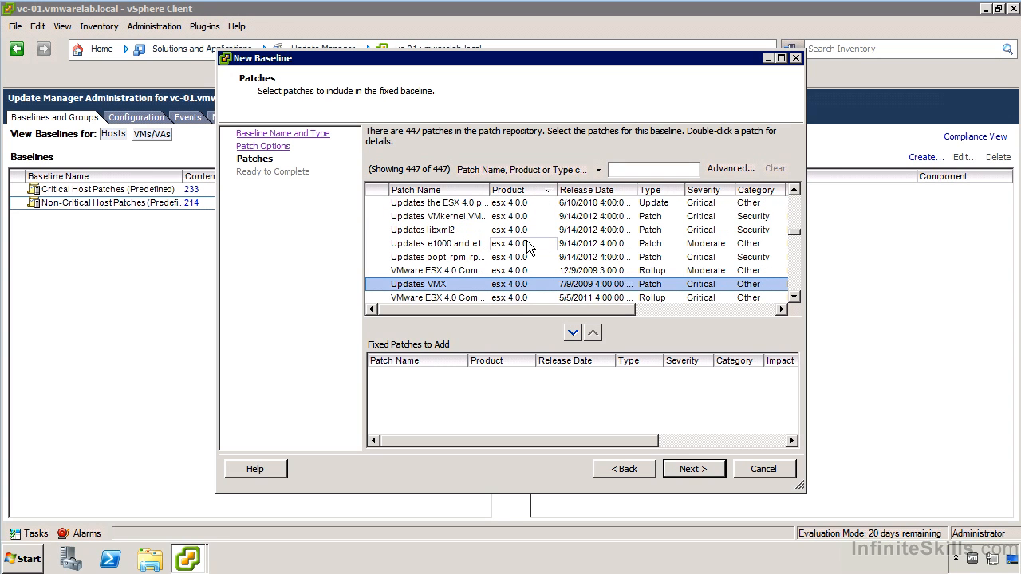
scroll(529, 241, up, 10)
scroll(527, 229, up, 10)
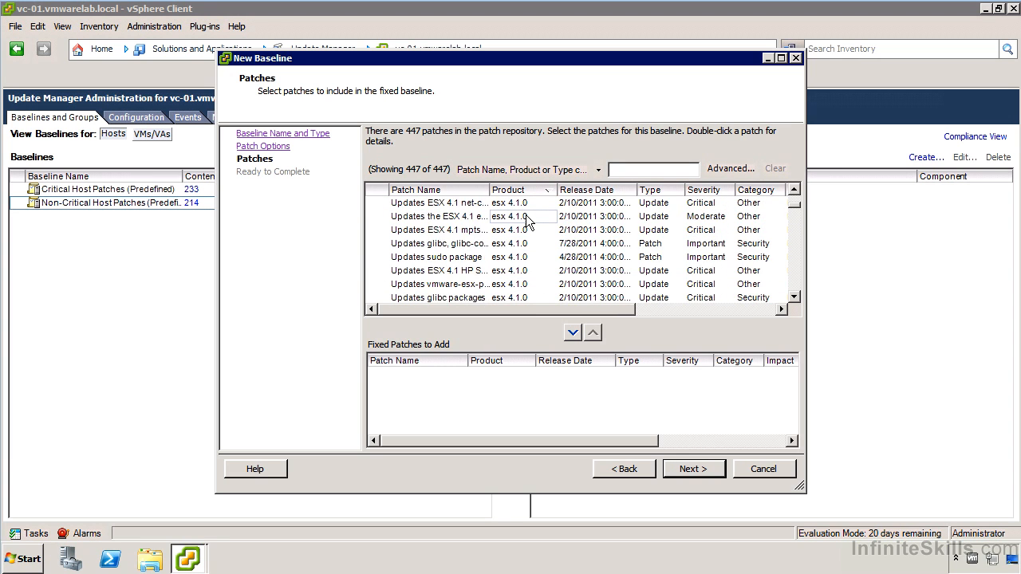
scroll(528, 221, down, 5)
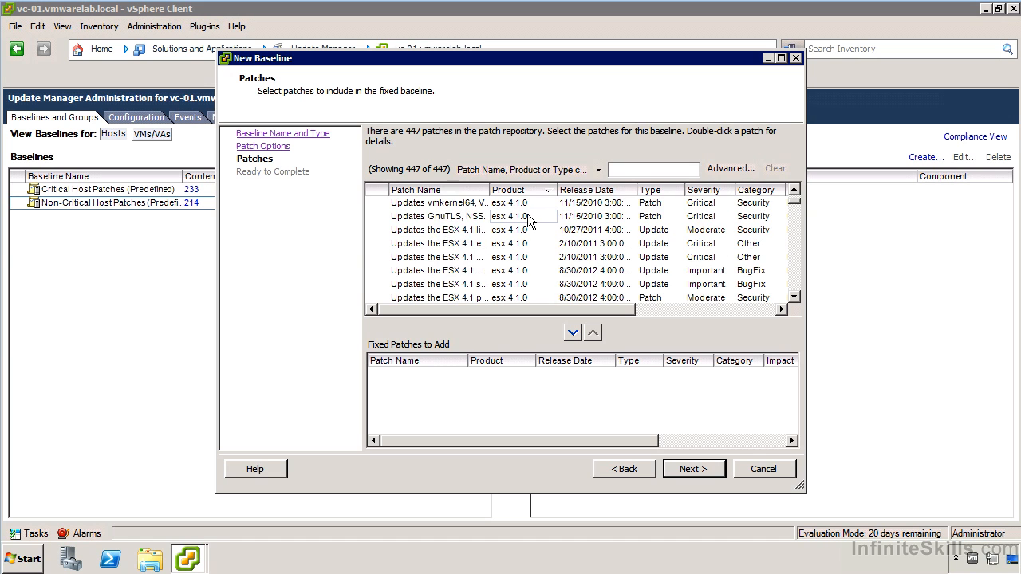
drag(796, 209, 798, 271)
drag(559, 192, 666, 192)
scroll(559, 240, up, 3)
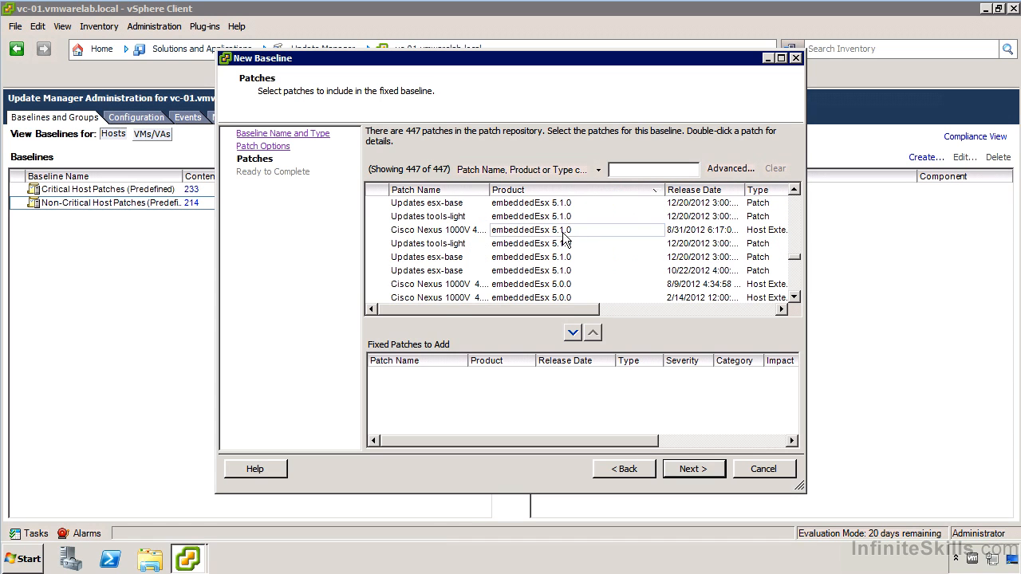
- Add the embeddedEsx 5.1.0 tools-light patch and the two esx-base patches directly below it to the fixed baseline
click(456, 243)
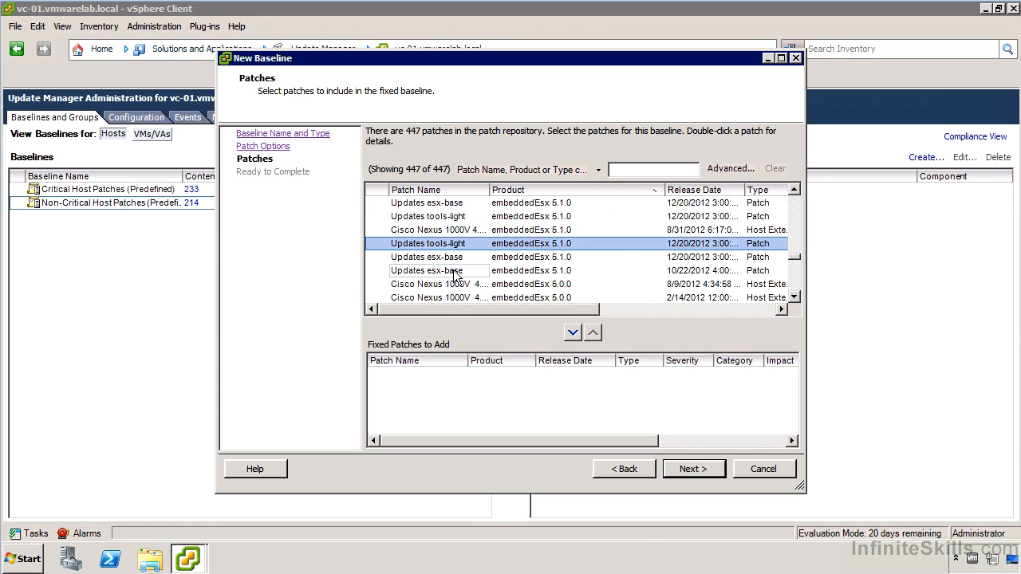
shift+click(457, 272)
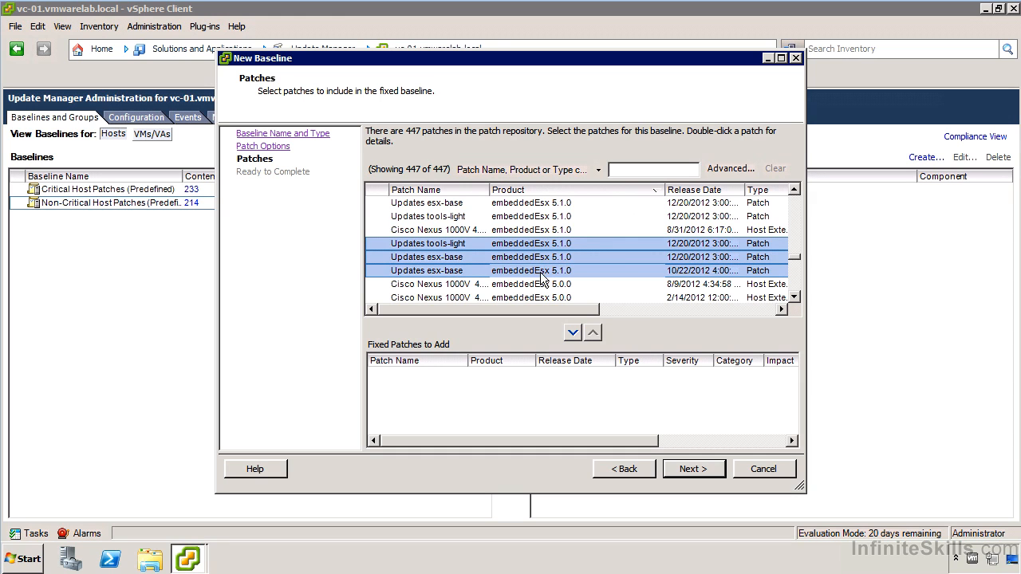
drag(575, 310, 685, 317)
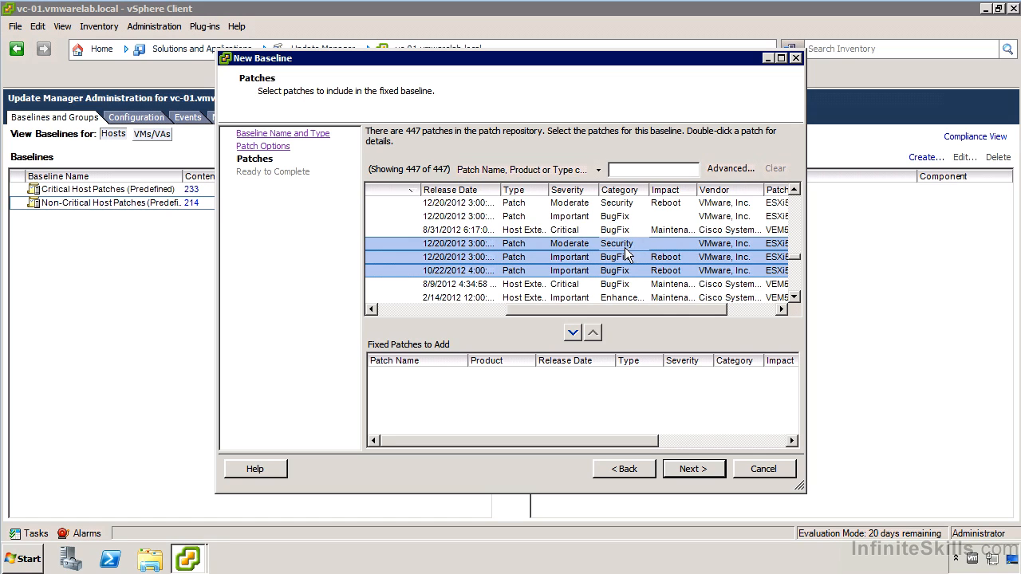
drag(745, 319, 569, 319)
click(575, 336)
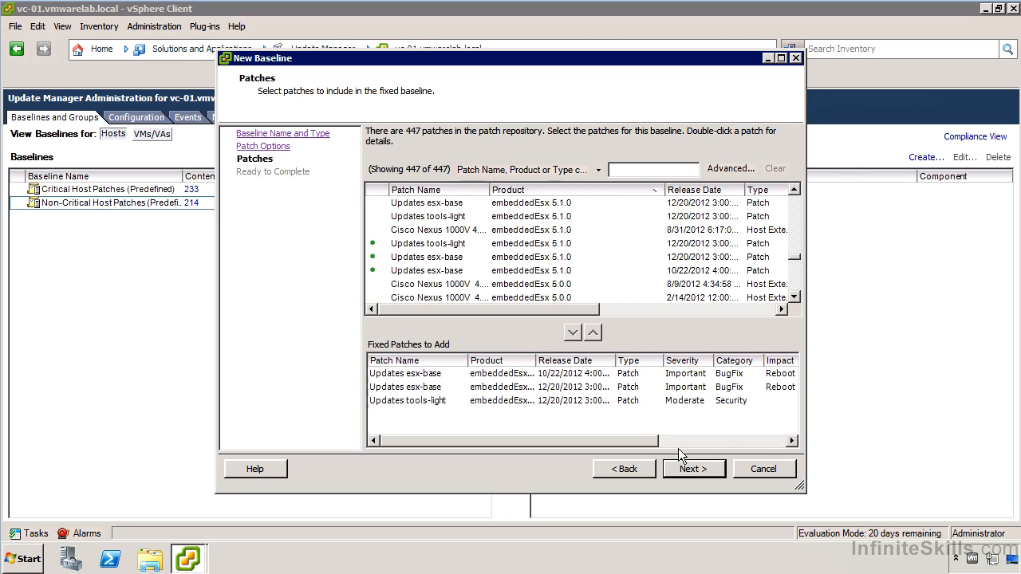
- Review the patches included in the new baseline and finish creating it
click(692, 469)
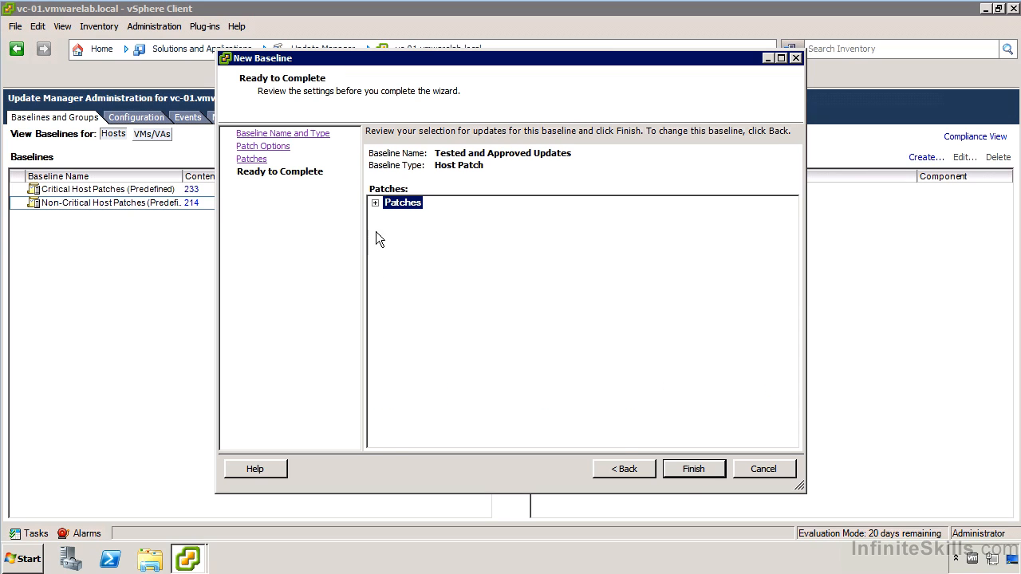
click(375, 203)
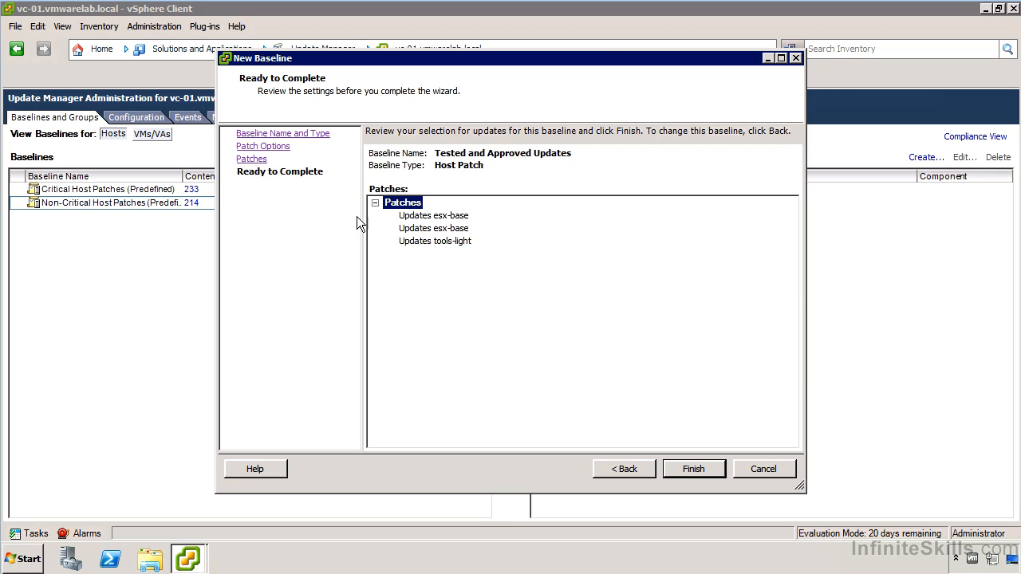
click(705, 469)
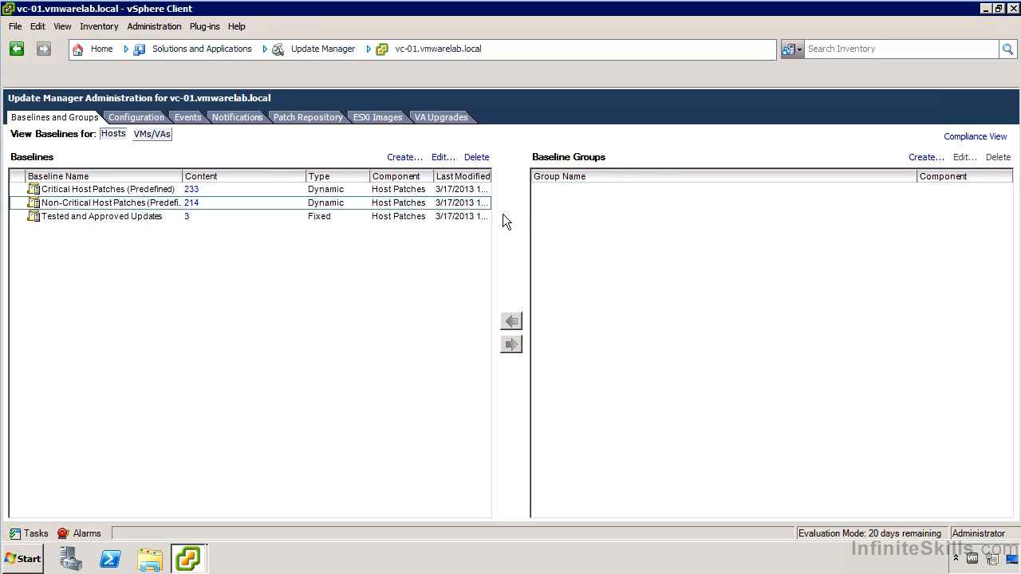
- Look through Update Manager's network connectivity configuration, patch repository and imported ESXi images
click(131, 116)
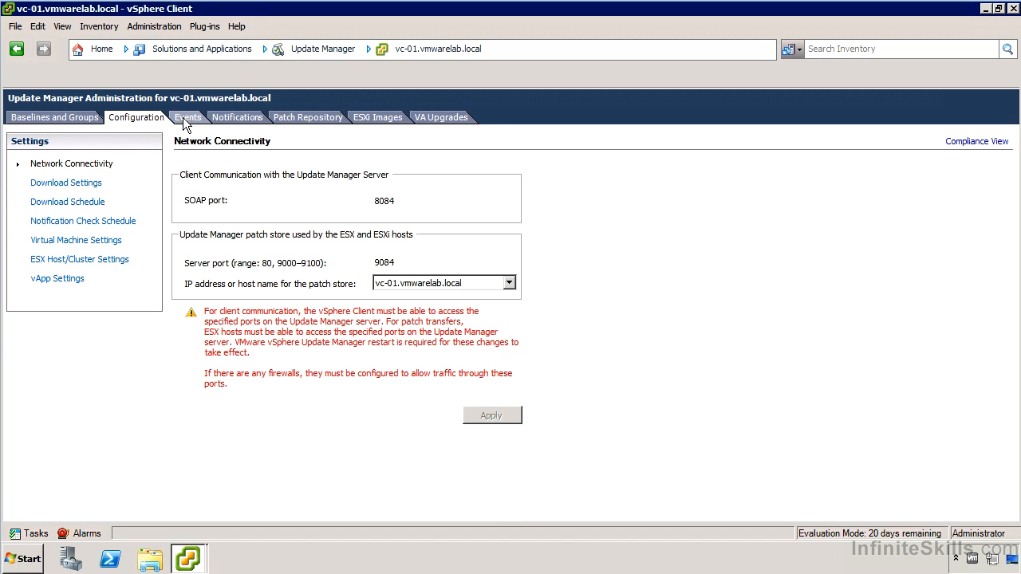
click(320, 114)
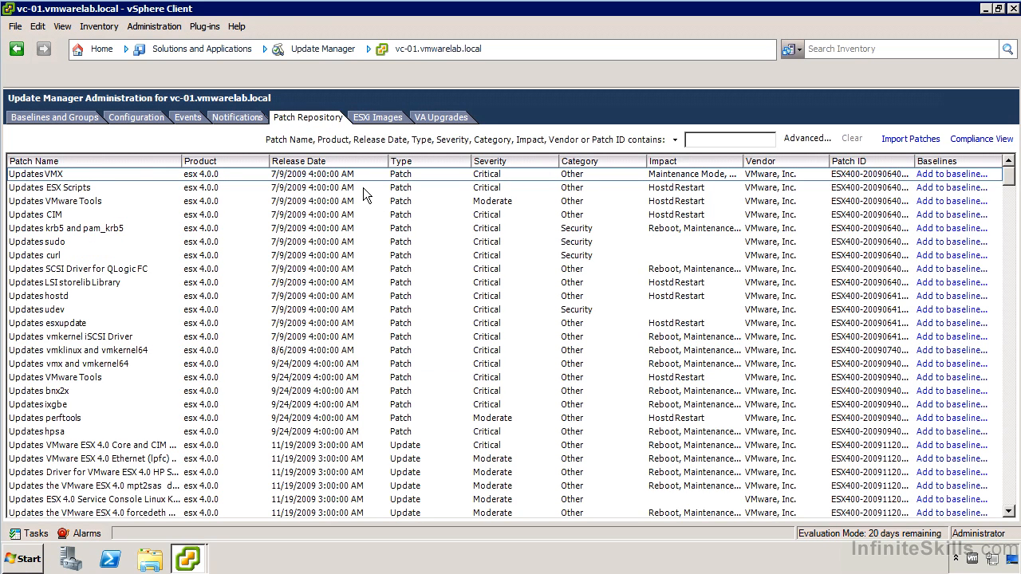
click(371, 118)
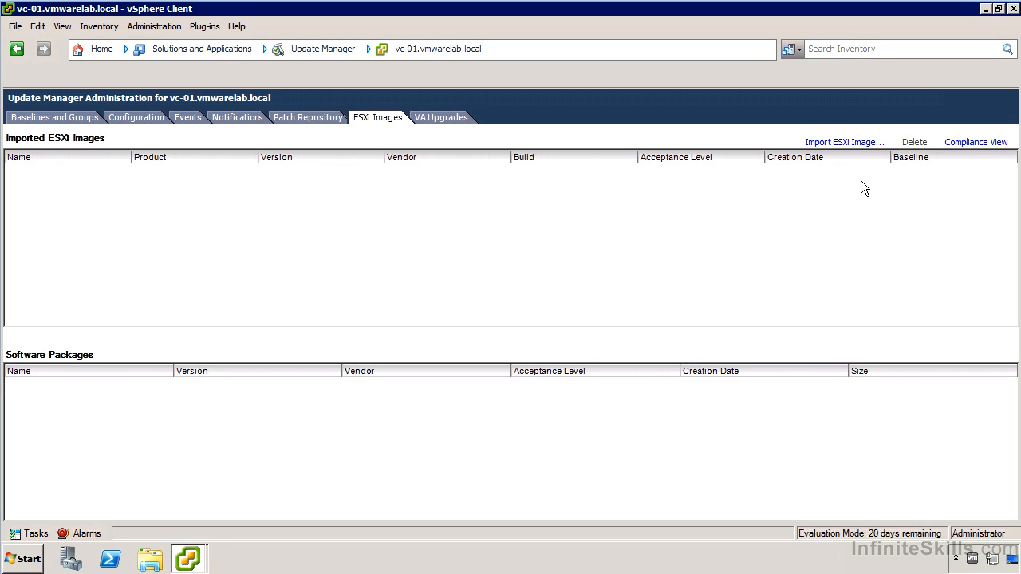
- Switch to the compliance view and attach the Tested and Approved Updates patch baseline to host 10.82.1.151
click(997, 145)
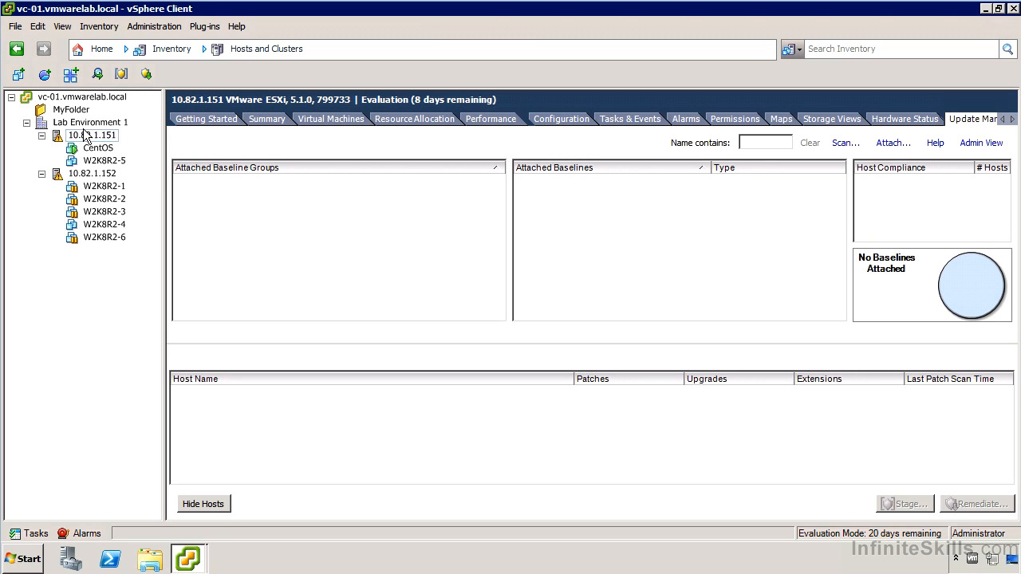
click(894, 145)
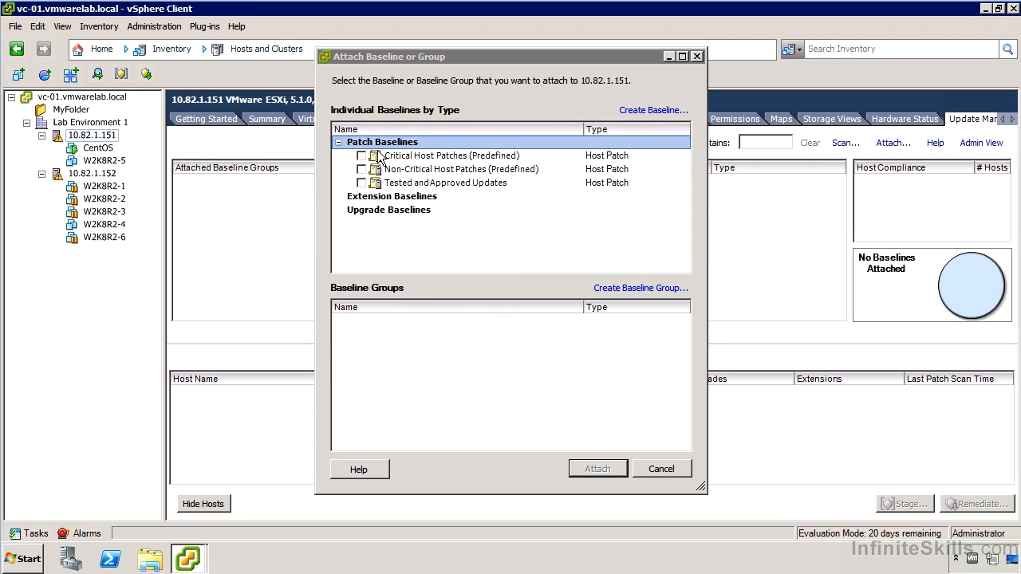
click(362, 184)
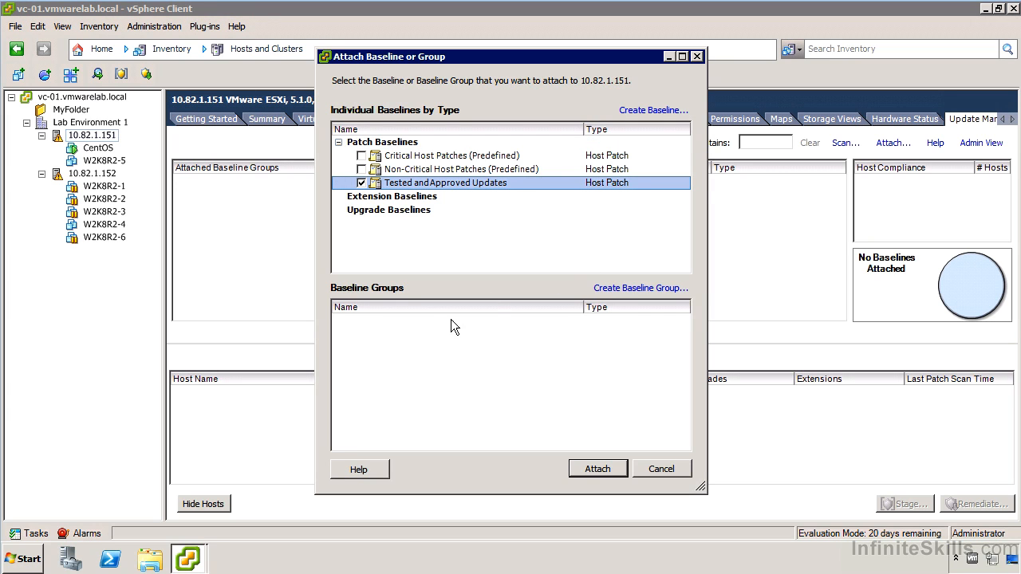
click(599, 469)
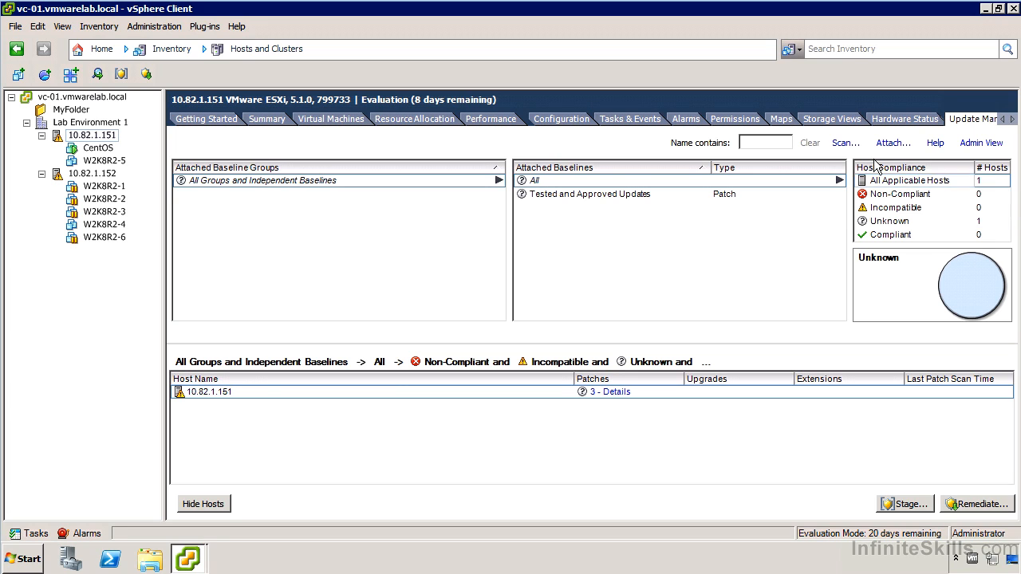
- Scan host 10.82.1.151 for patches and extensions and show the recent tasks
click(845, 144)
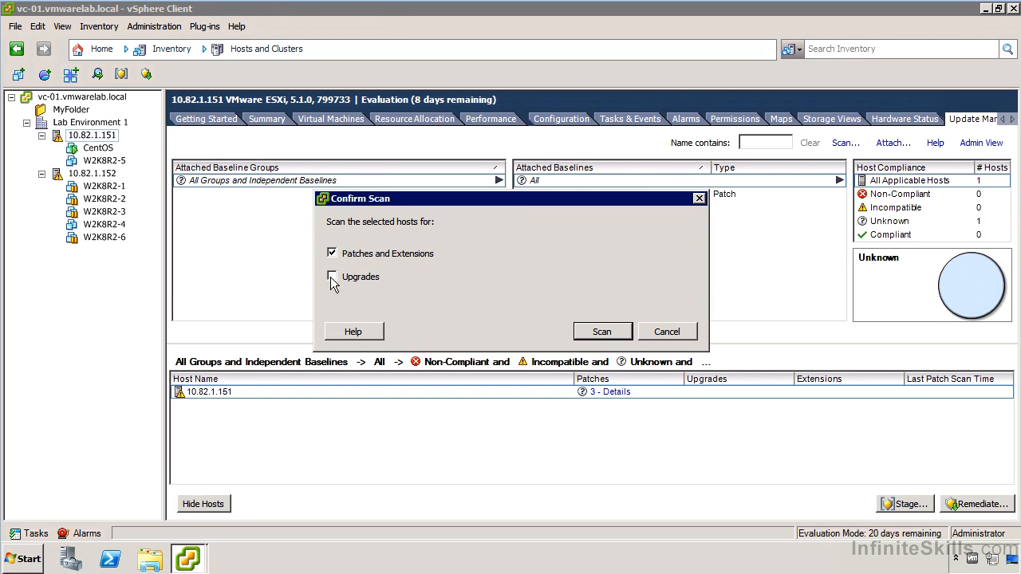
click(600, 332)
click(32, 533)
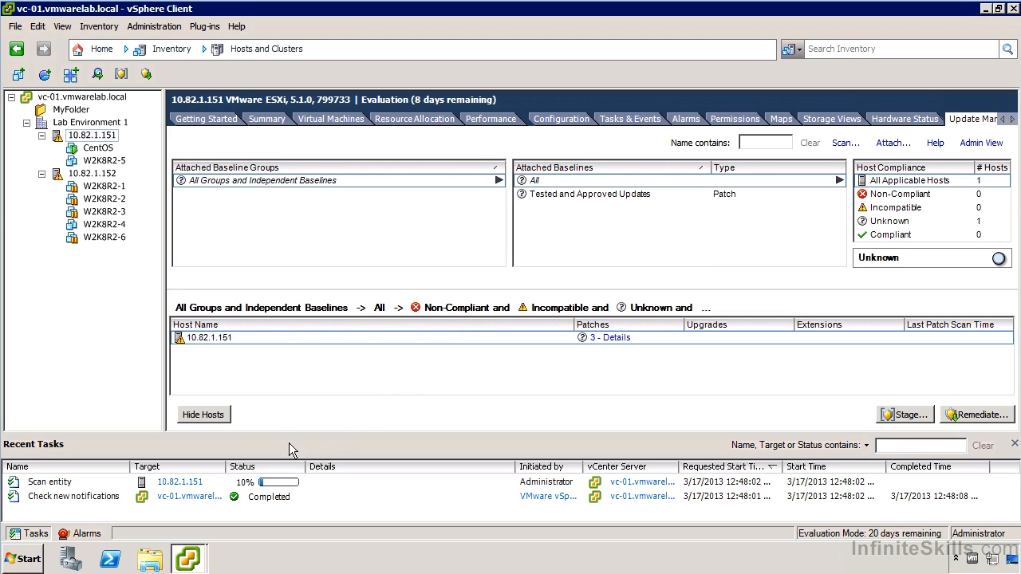
- Attach the Tested and Approved Updates baseline to host 10.82.1.152 and scan that host for patches and extensions
click(110, 177)
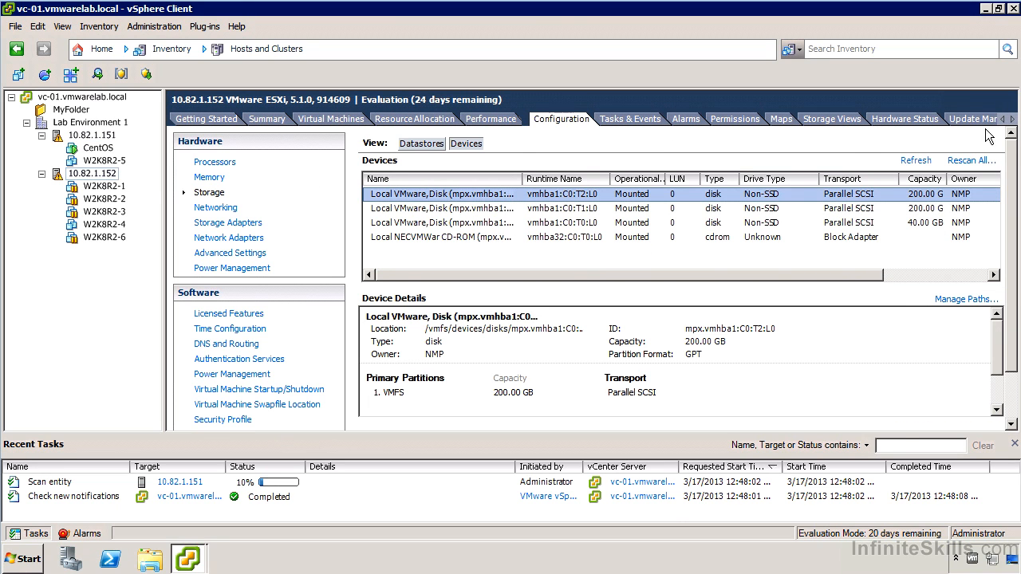
click(987, 124)
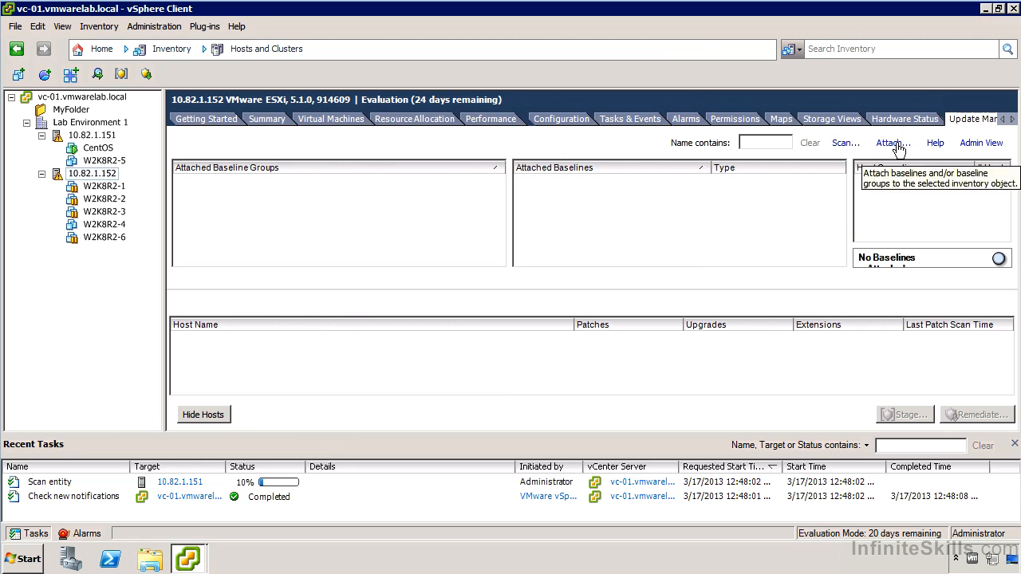
click(895, 145)
click(361, 183)
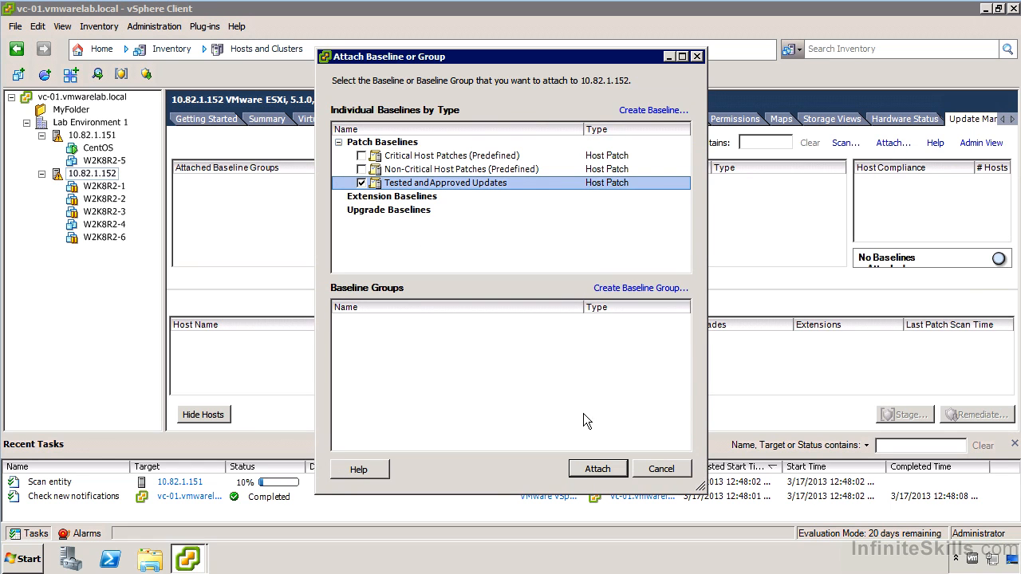
click(598, 469)
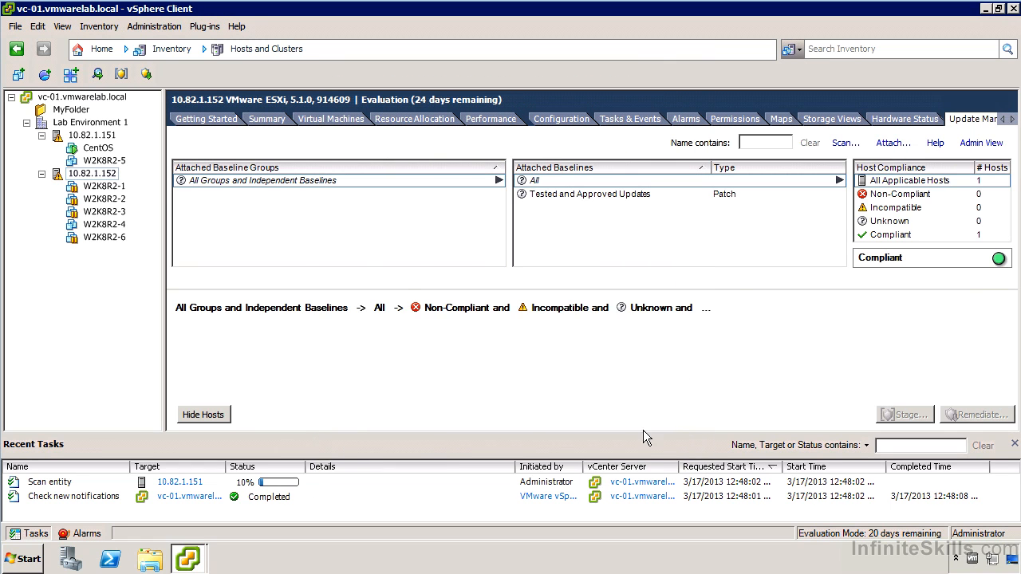
click(846, 145)
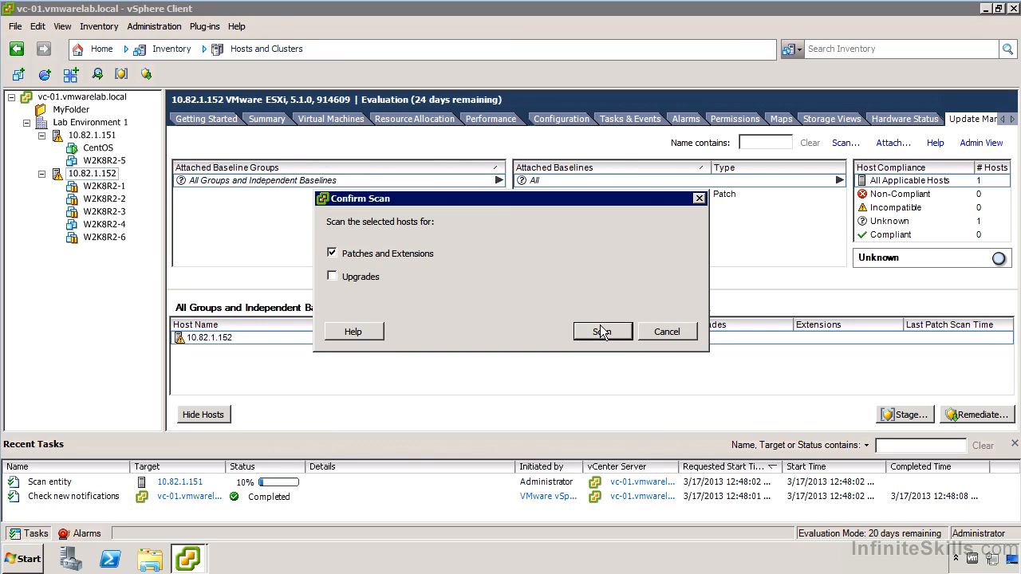
click(600, 330)
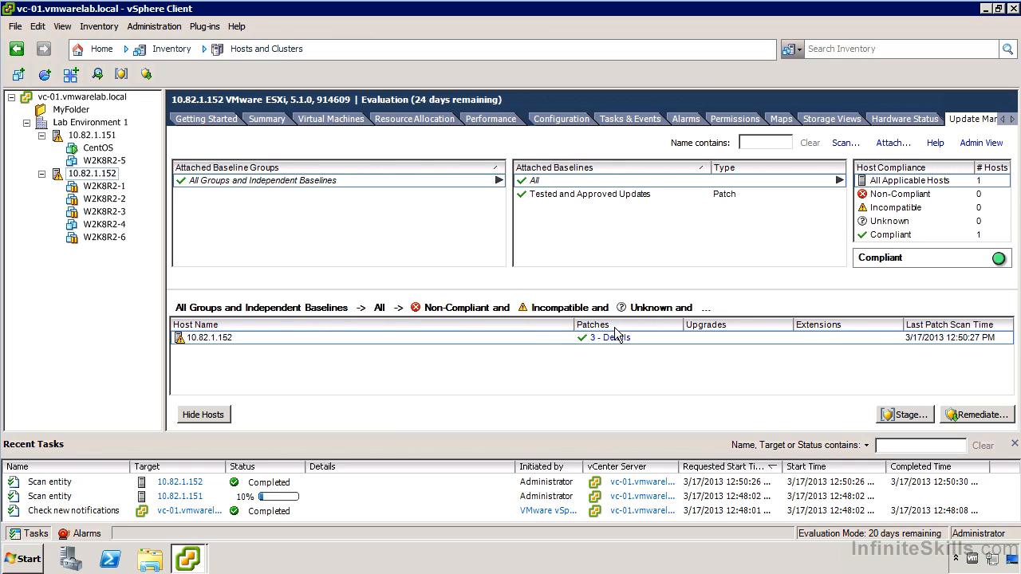
- Cancel the running scan of host 10.82.1.151 and select host 10.82.1.152 in the compliance results
right_click(172, 505)
click(214, 512)
click(547, 328)
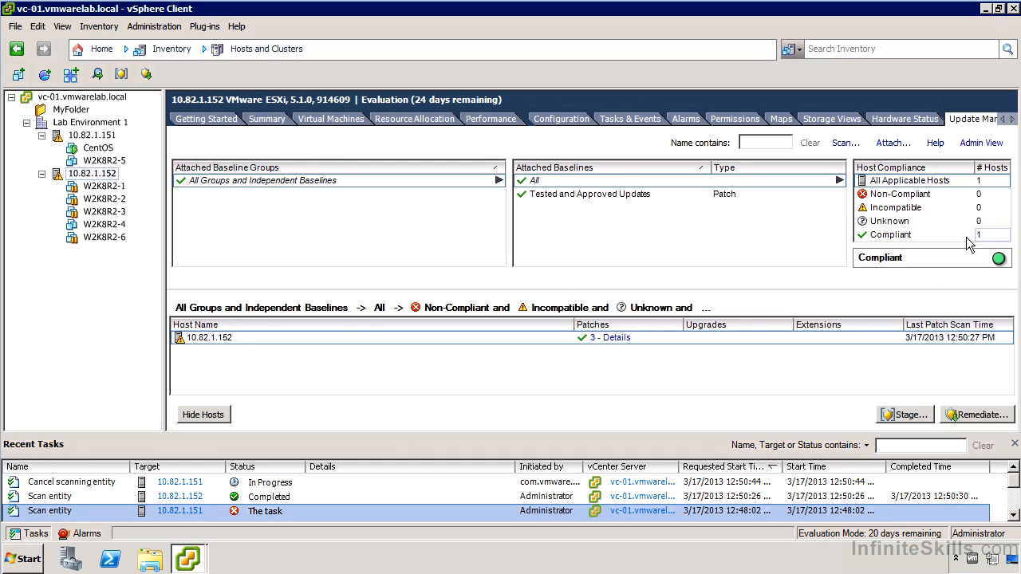
click(572, 338)
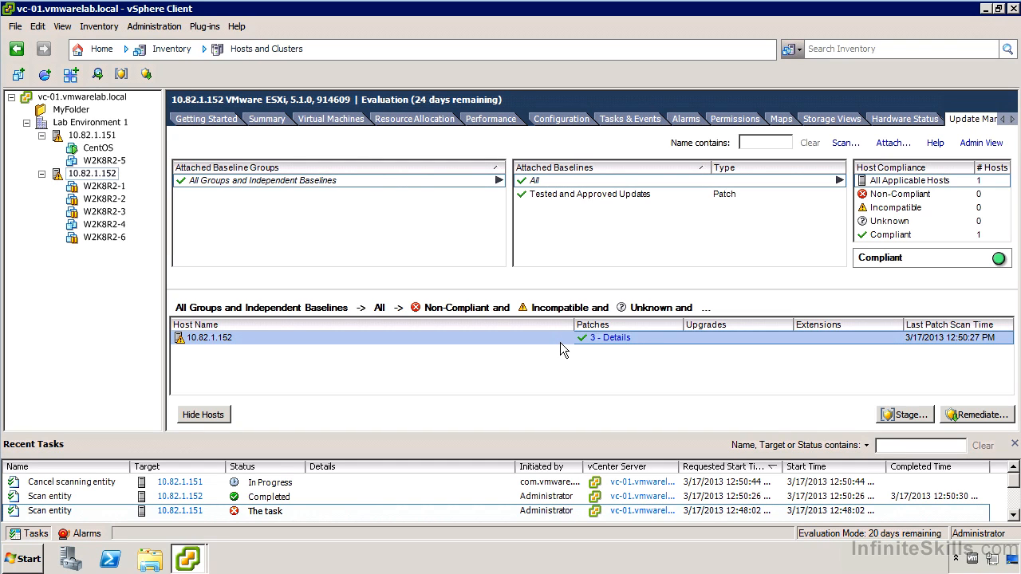
- Open the Tested and Approved Updates baseline for editing and filter its available patches by product embeddedEsx 5.1.0
click(980, 145)
click(32, 120)
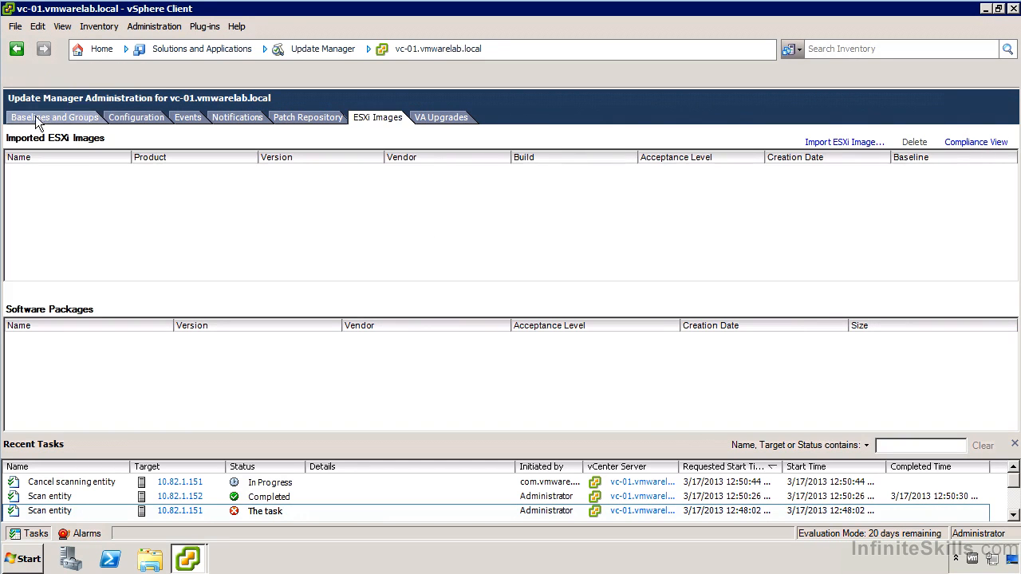
right_click(127, 213)
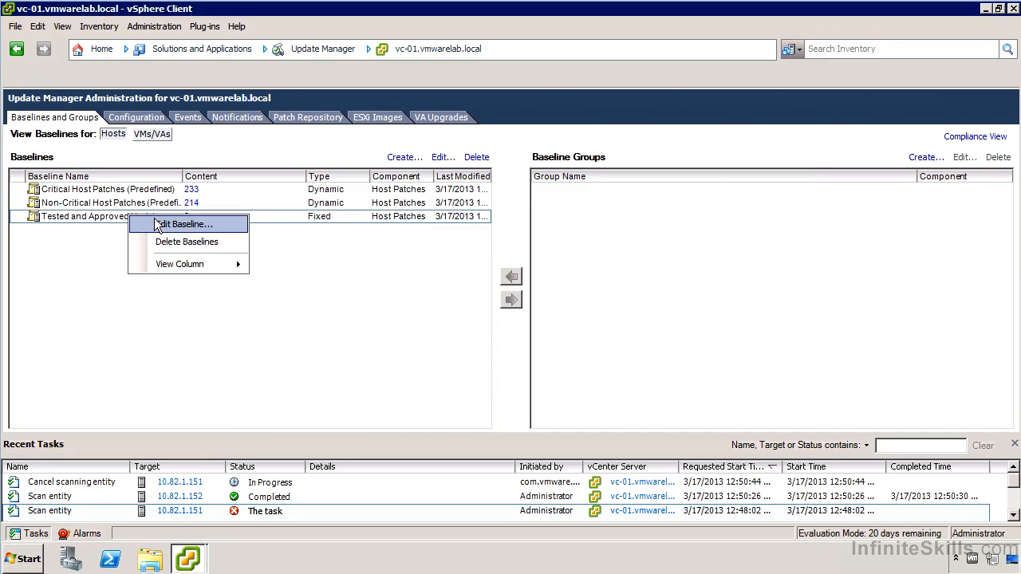
click(191, 226)
click(690, 469)
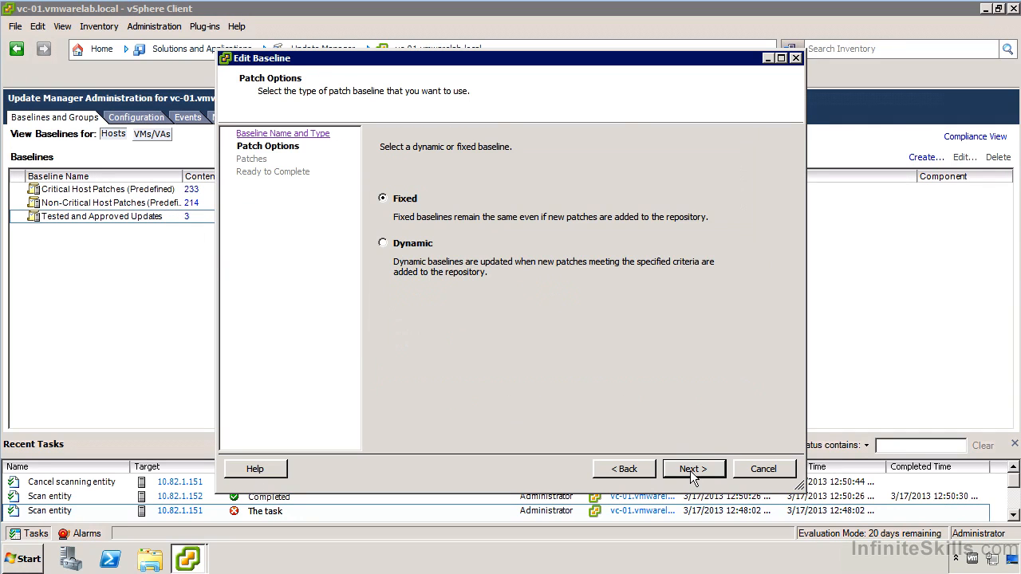
click(679, 468)
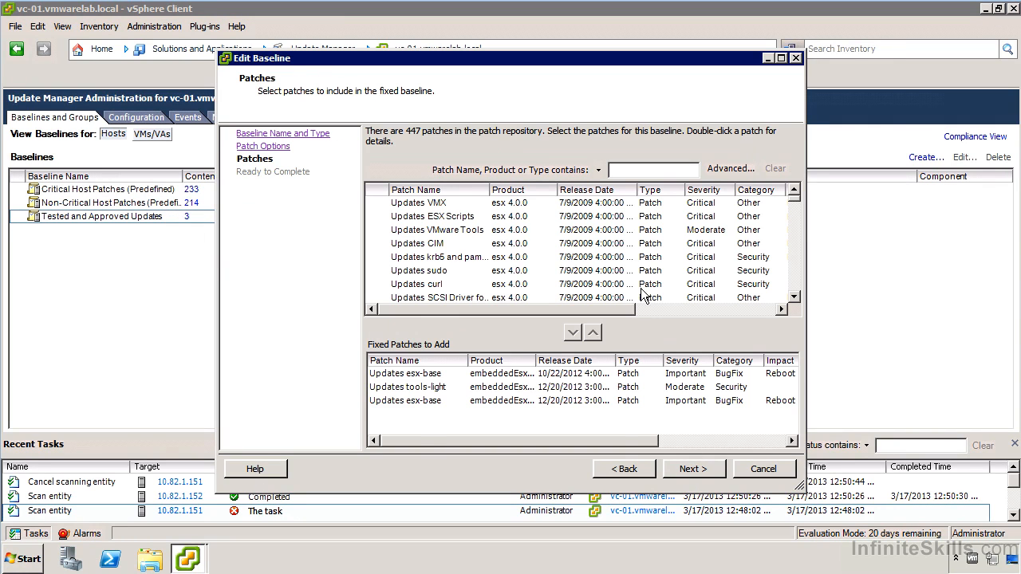
click(746, 169)
click(483, 214)
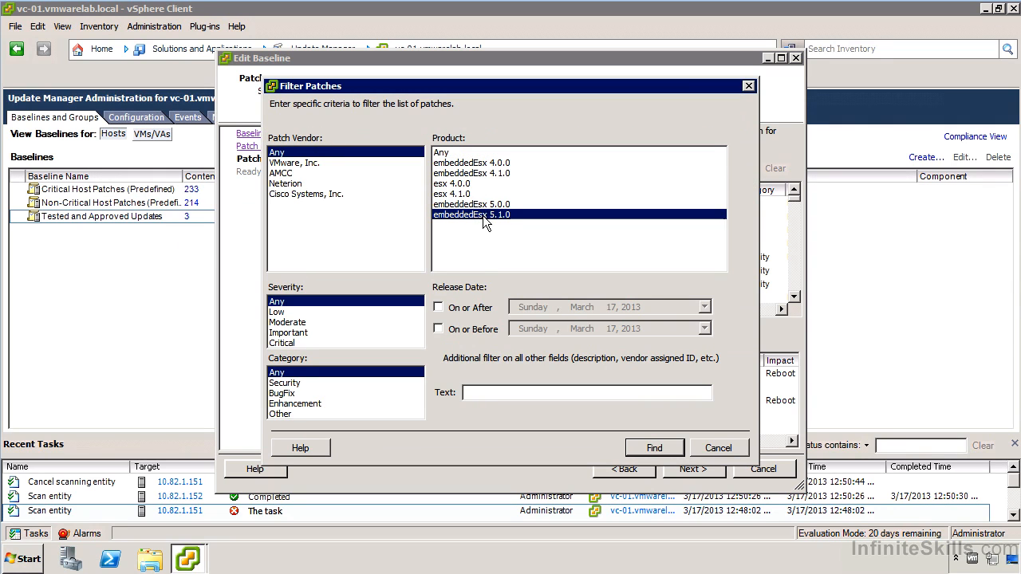
click(654, 449)
- Add the remaining esx-base, tools-light and Cisco Nexus 1000V patches to the fixed baseline and save it
click(437, 259)
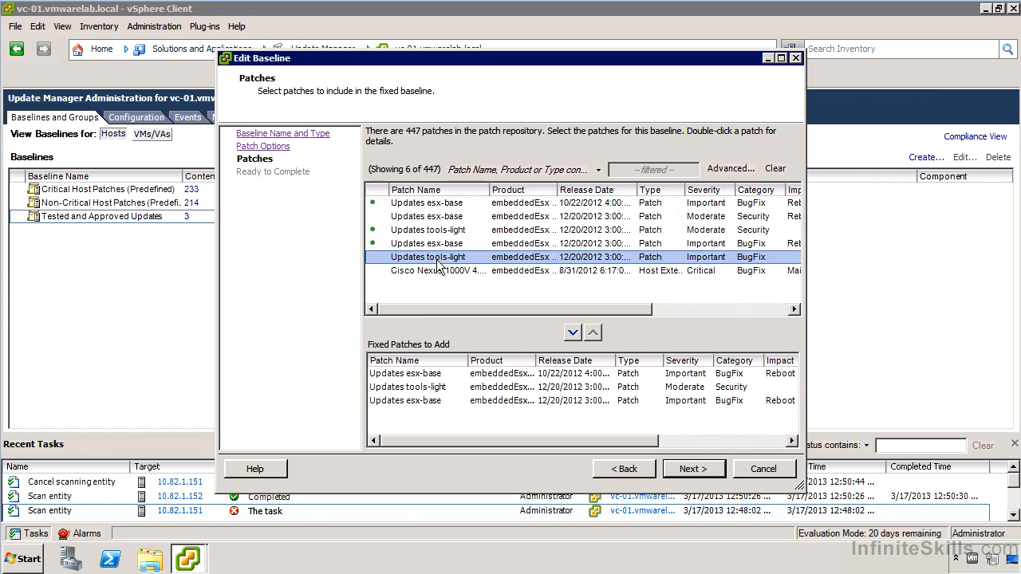
ctrl+click(423, 217)
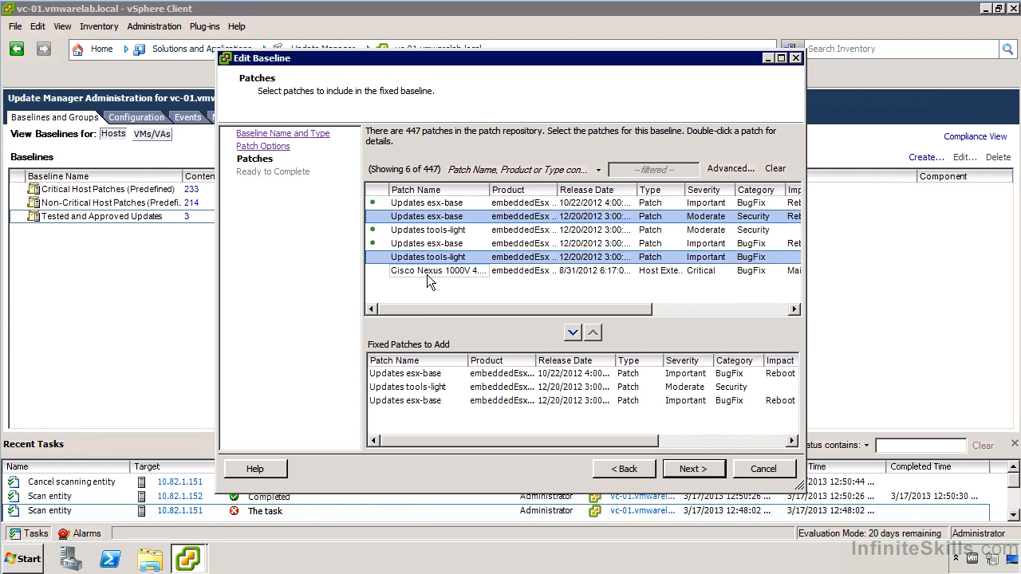
ctrl+click(427, 274)
click(573, 331)
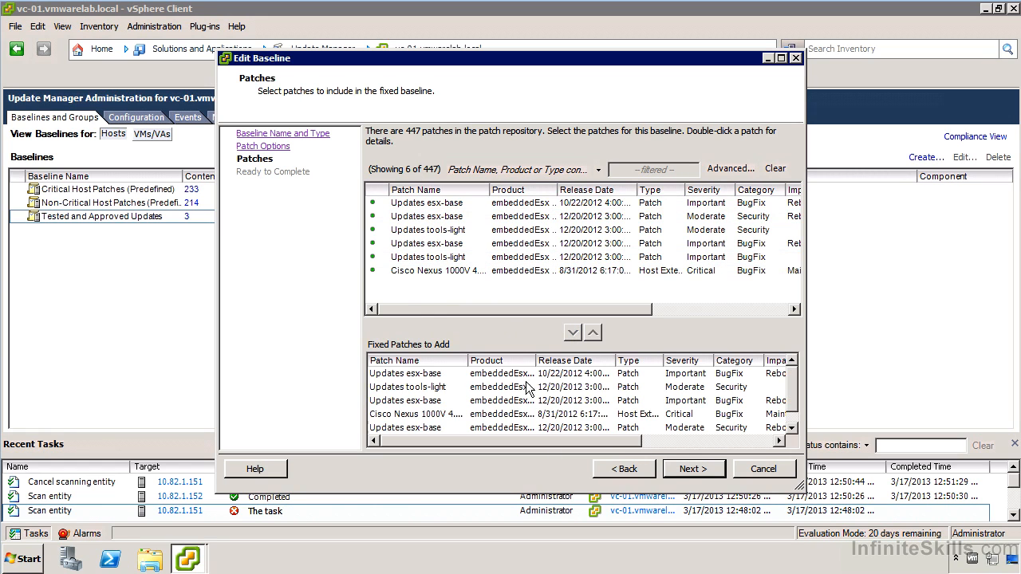
click(706, 471)
click(706, 472)
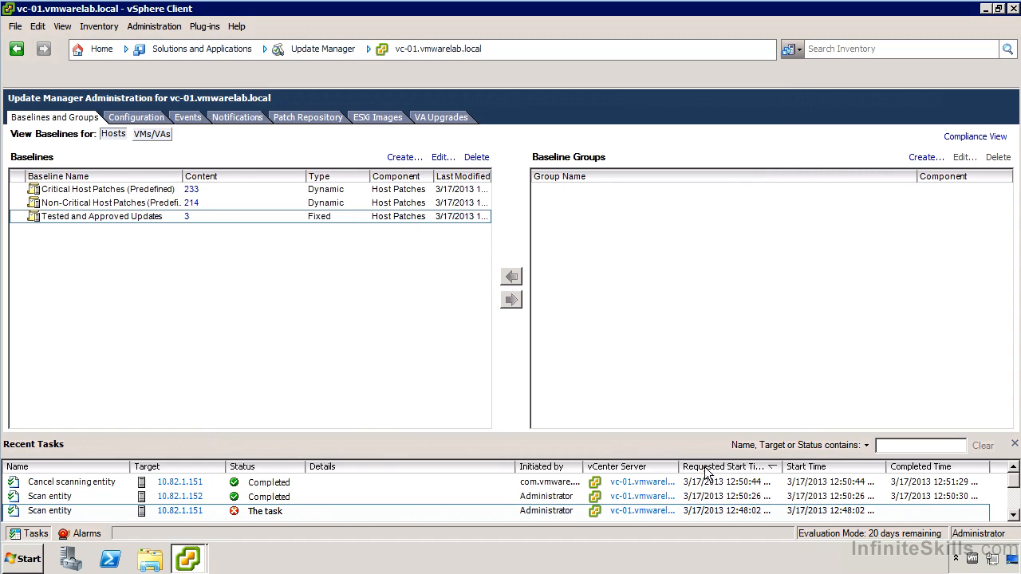
- Return to the compliance view and rescan host 10.82.1.152 for patches and extensions against the edited baseline
click(986, 137)
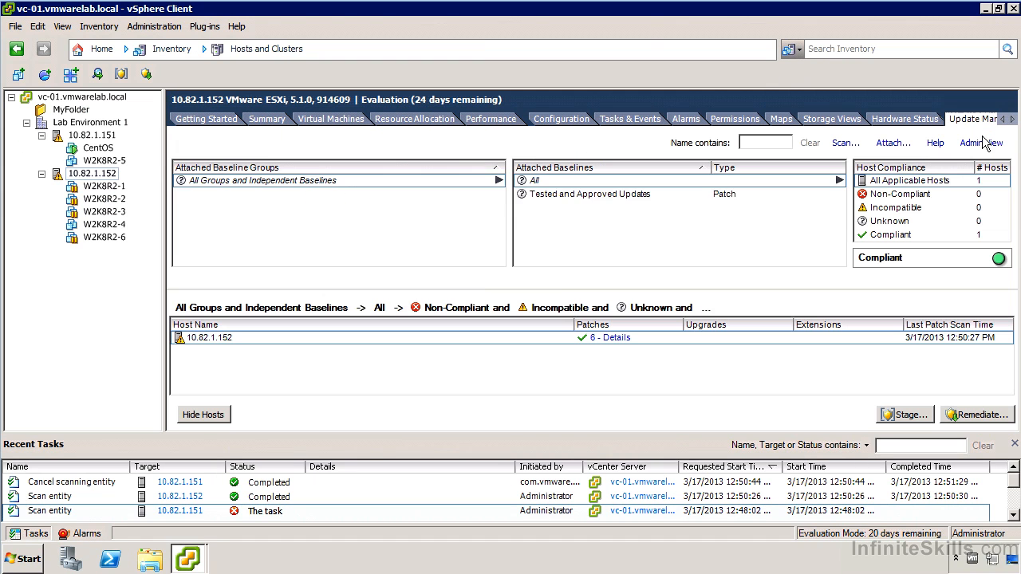
click(564, 195)
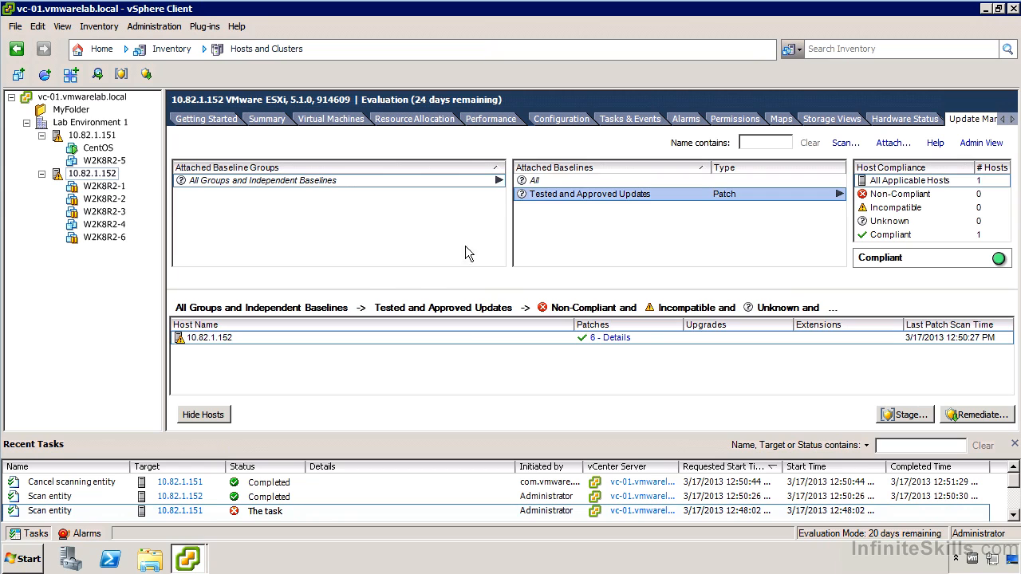
click(536, 181)
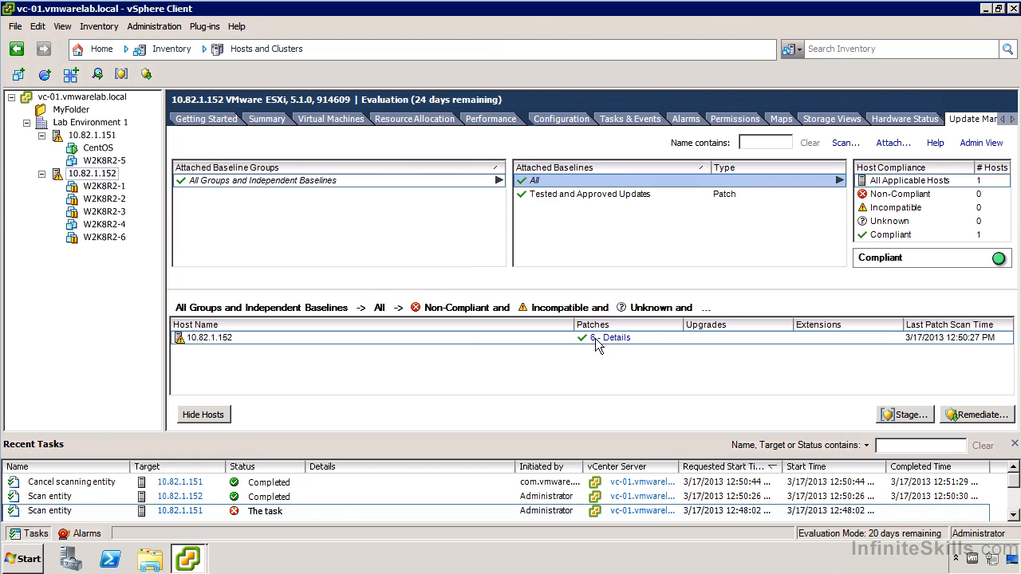
click(590, 194)
click(845, 144)
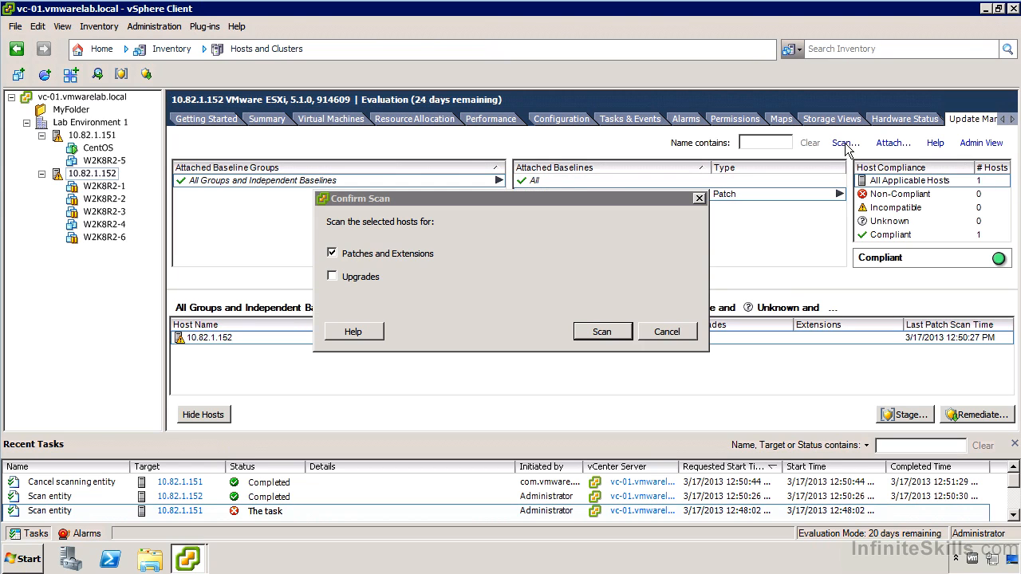
click(604, 332)
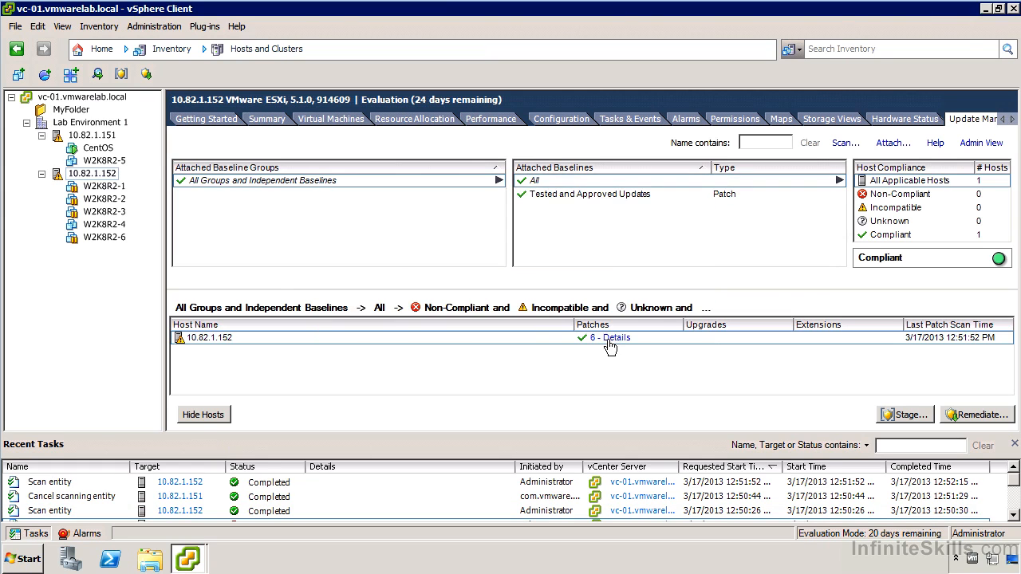
- Examine the patch details of host 10.82.1.152, widening the Compliance column to read each patch's status, including the Cisco Nexus 1000V entry
click(609, 338)
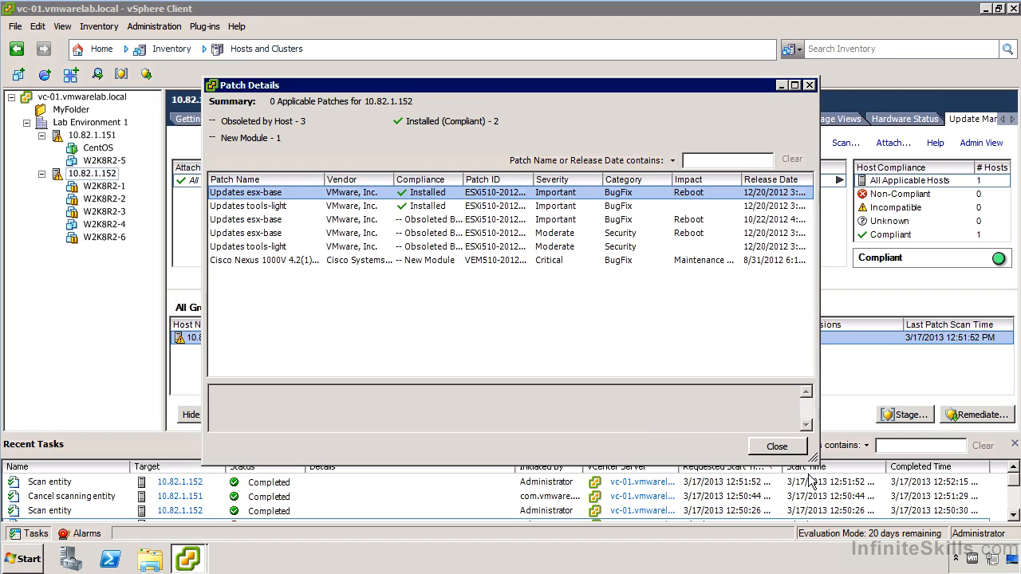
click(786, 449)
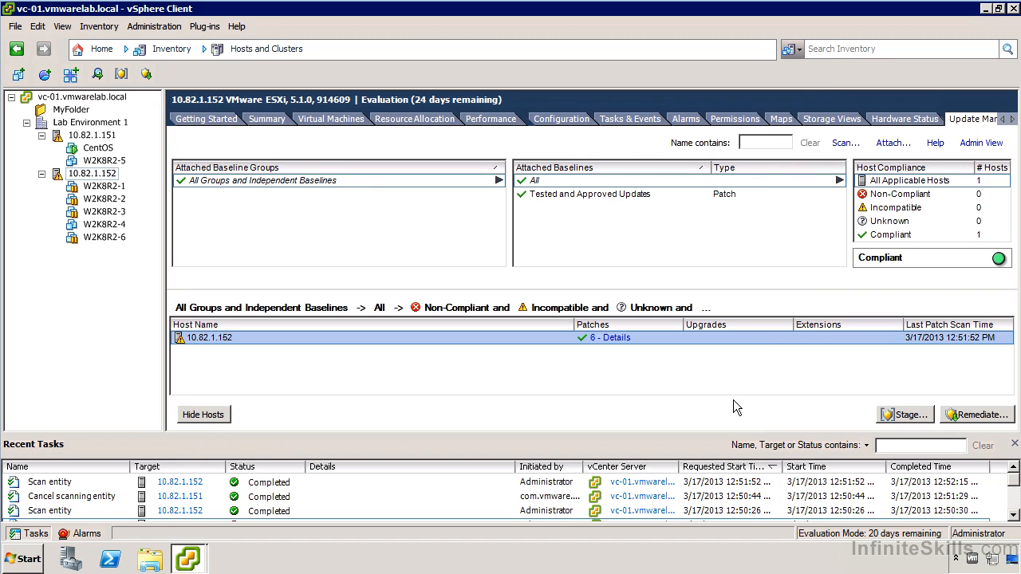
click(610, 338)
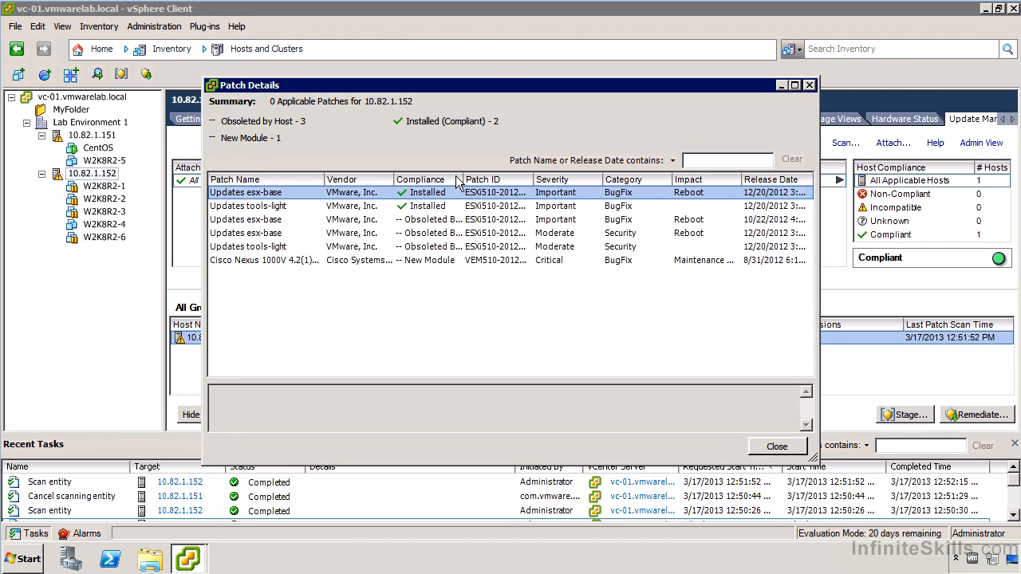
drag(472, 181, 576, 180)
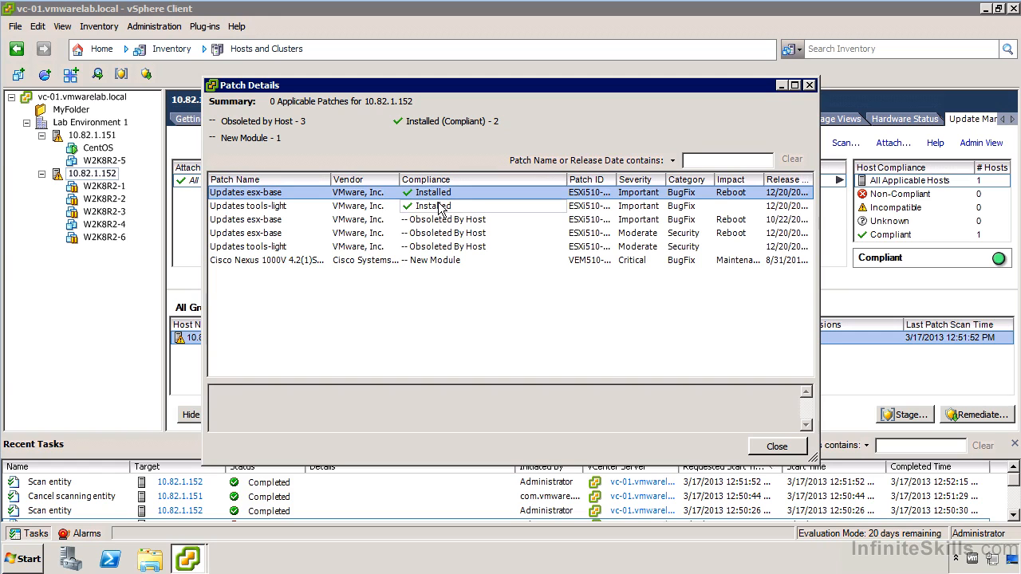
click(423, 262)
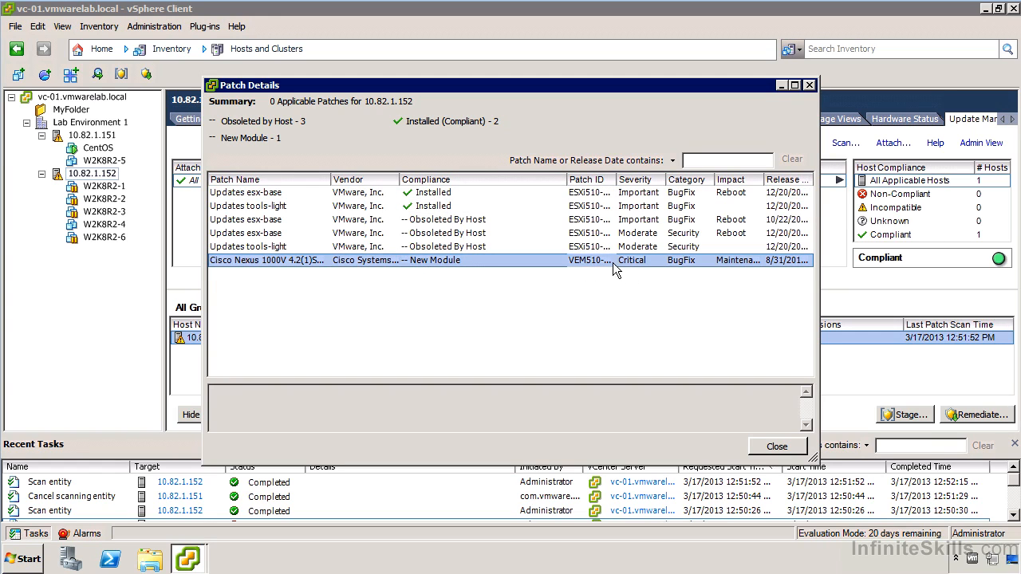
click(777, 446)
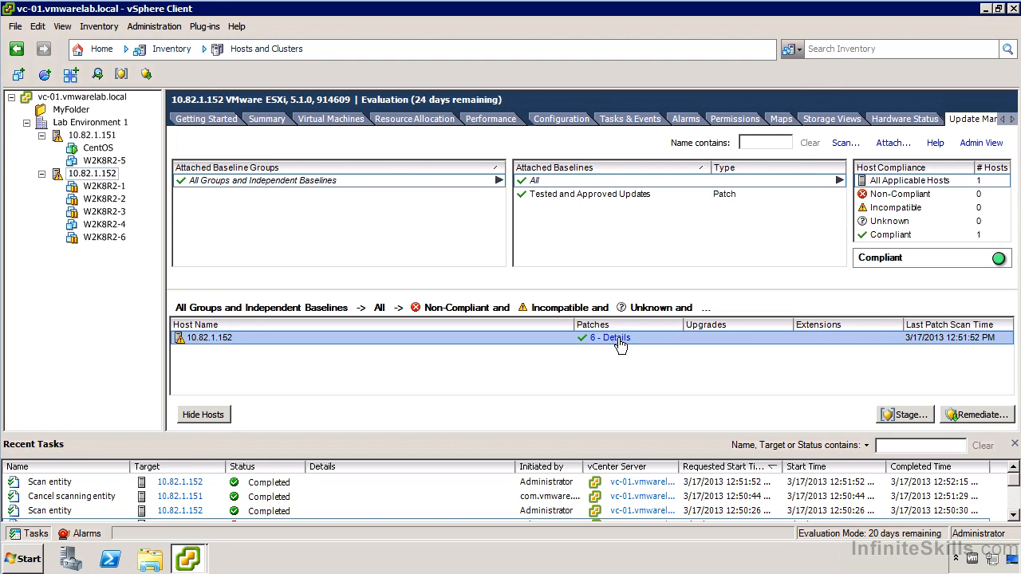
click(615, 339)
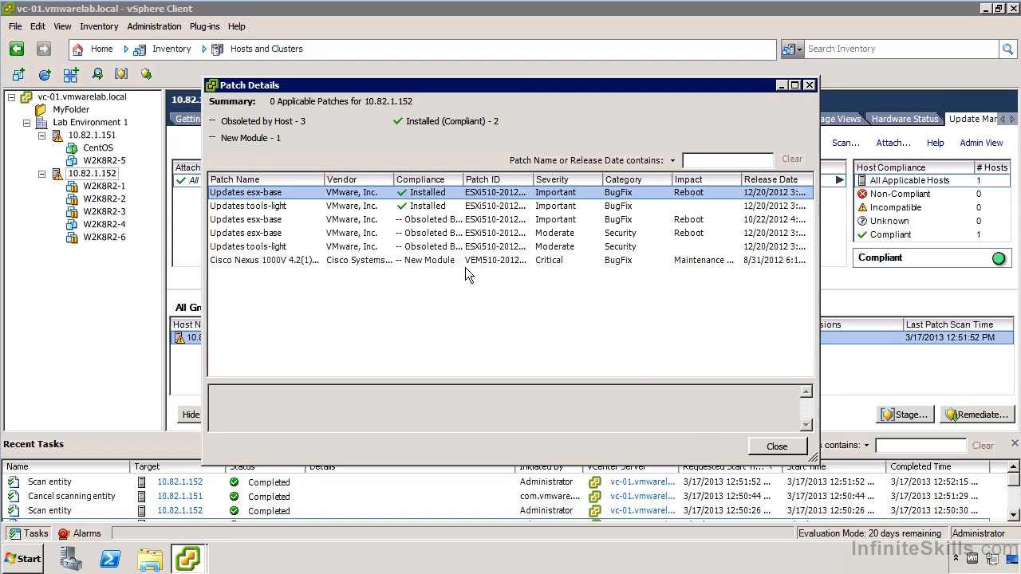
- Close the patch details and set up remediation of host 10.82.1.152 against the Tested and Approved Updates baseline, scheduled to run immediately
click(778, 446)
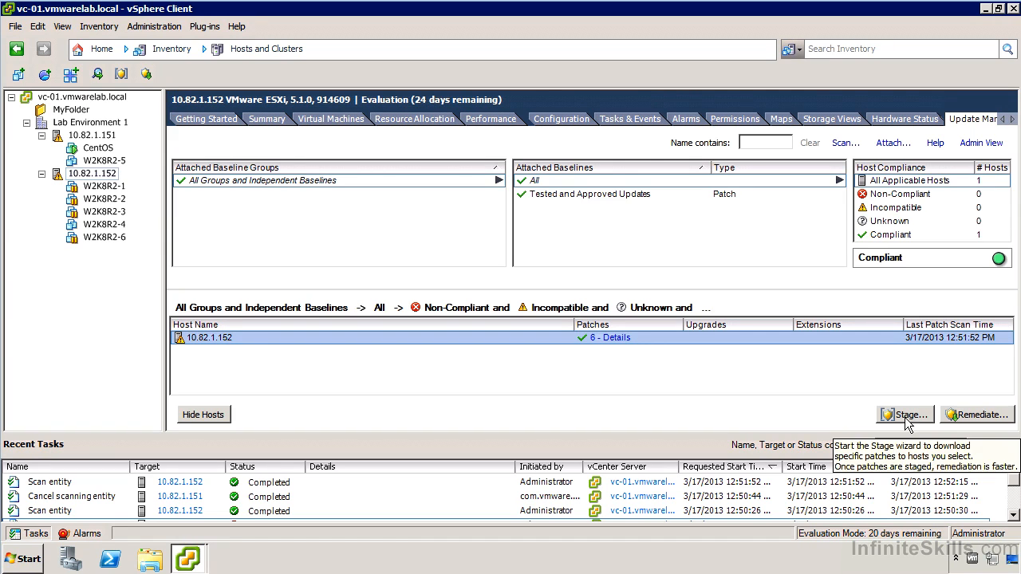
click(978, 418)
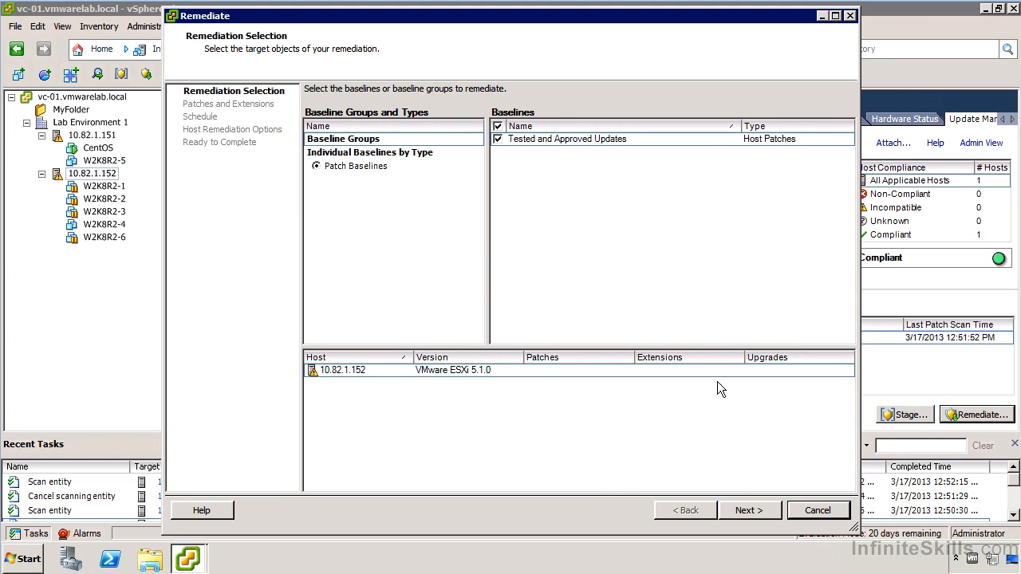
click(764, 504)
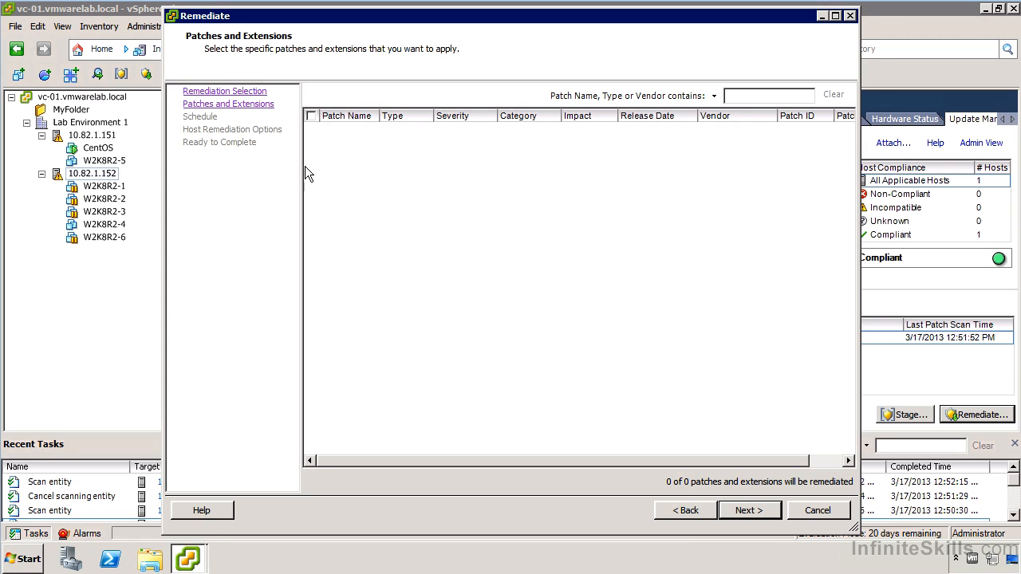
click(746, 513)
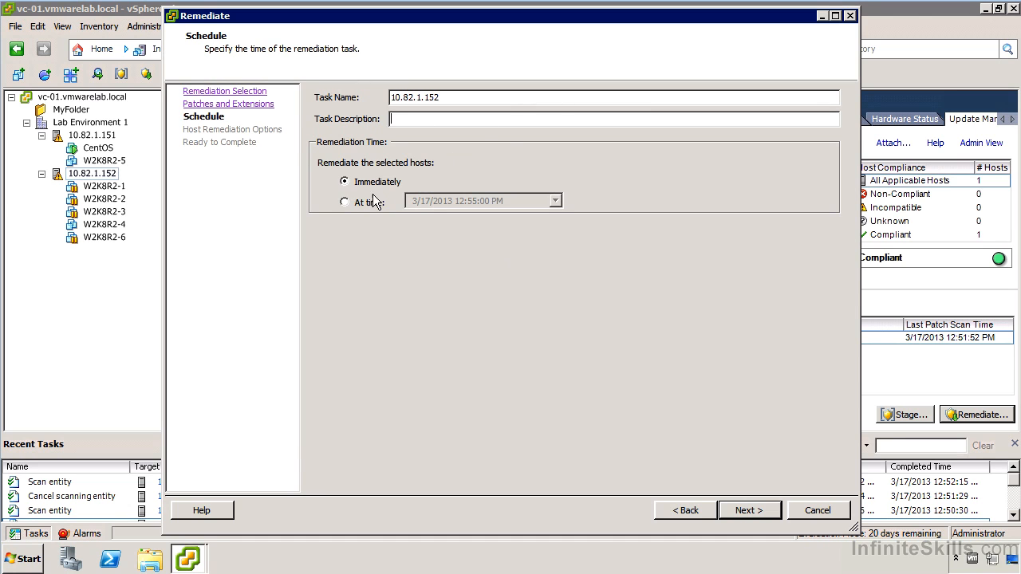
click(743, 511)
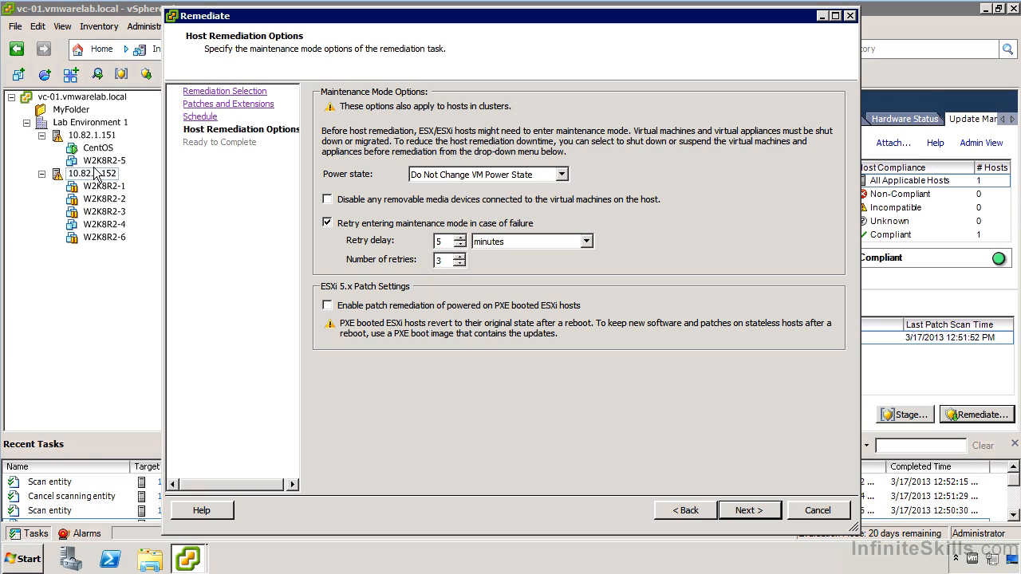
- Keep Do Not Change VM Power State for maintenance mode, review the included patch baseline and start the host remediation
click(453, 177)
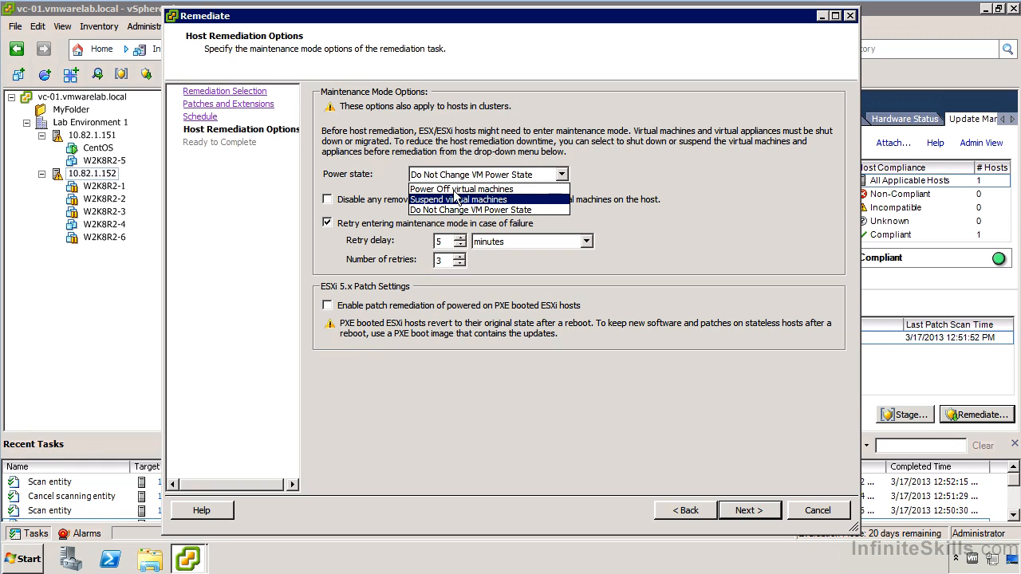
click(519, 158)
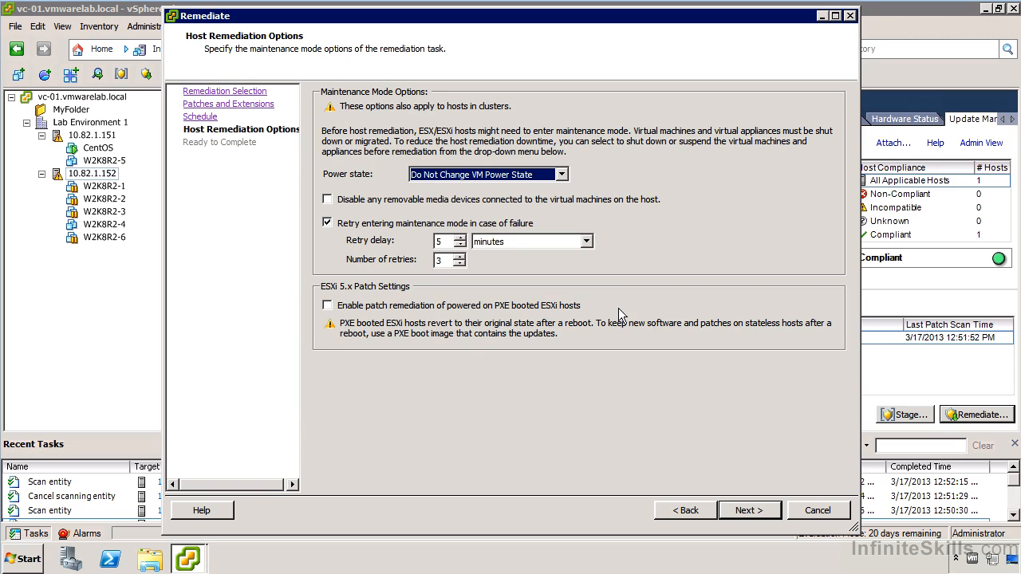
click(750, 511)
click(314, 177)
click(393, 194)
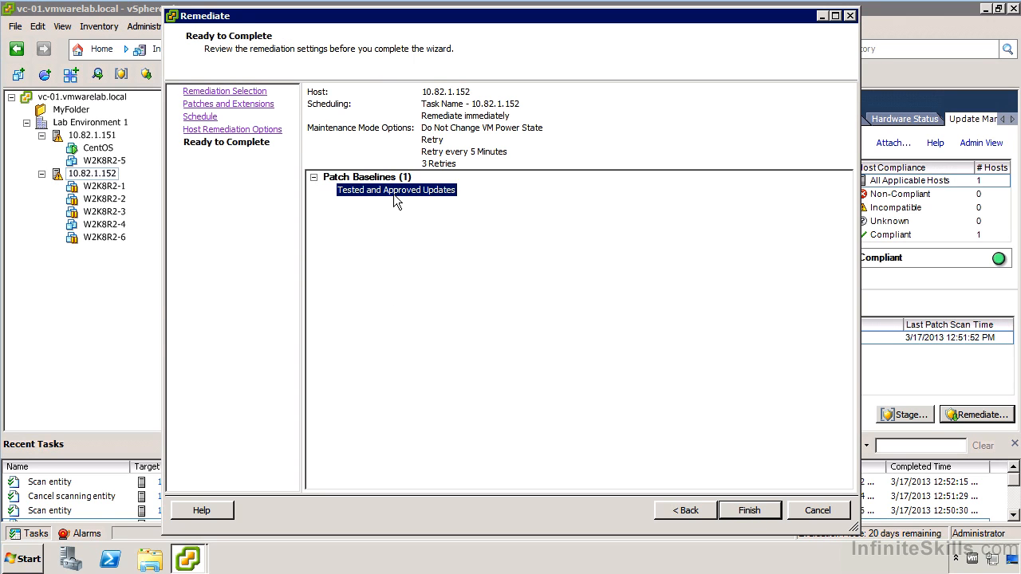
click(766, 512)
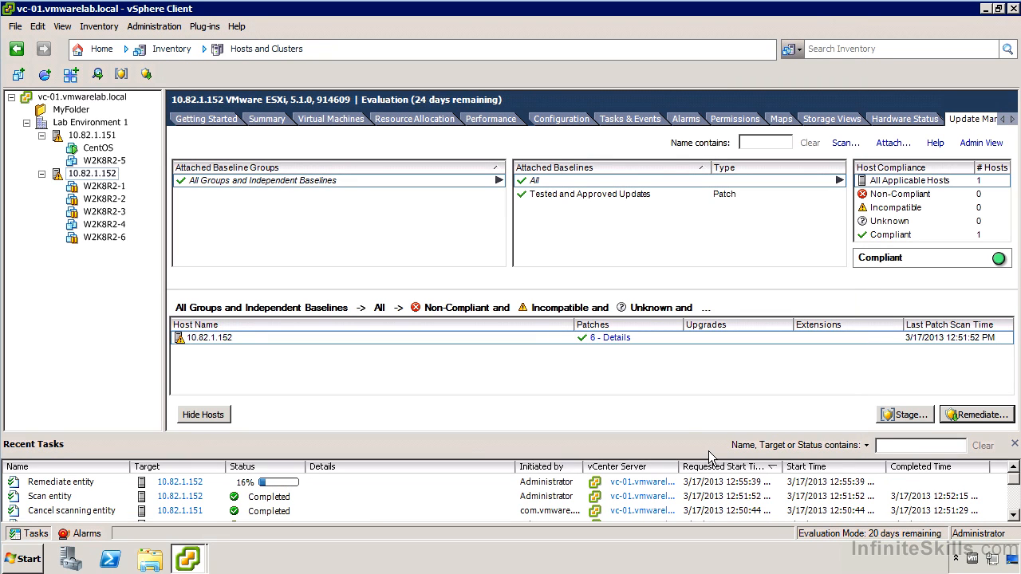